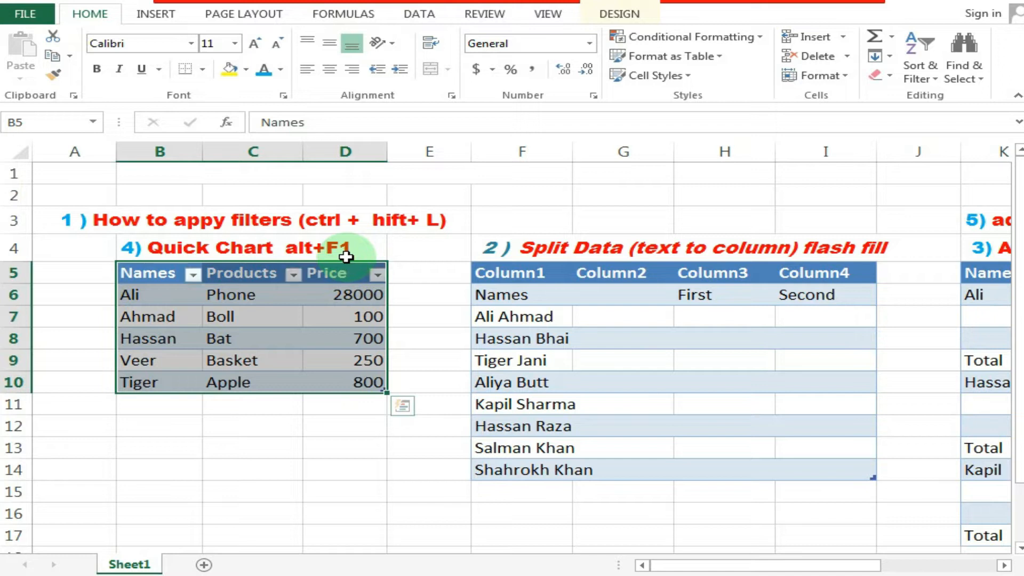
- View the filter options of the Names column, including its text filters, and close them without applying any
click(305, 309)
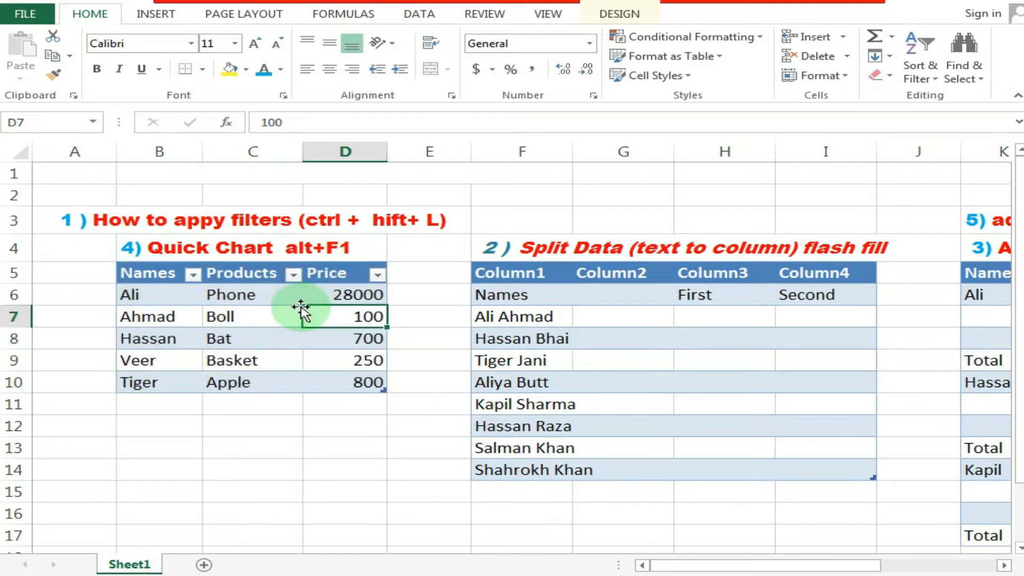
click(193, 275)
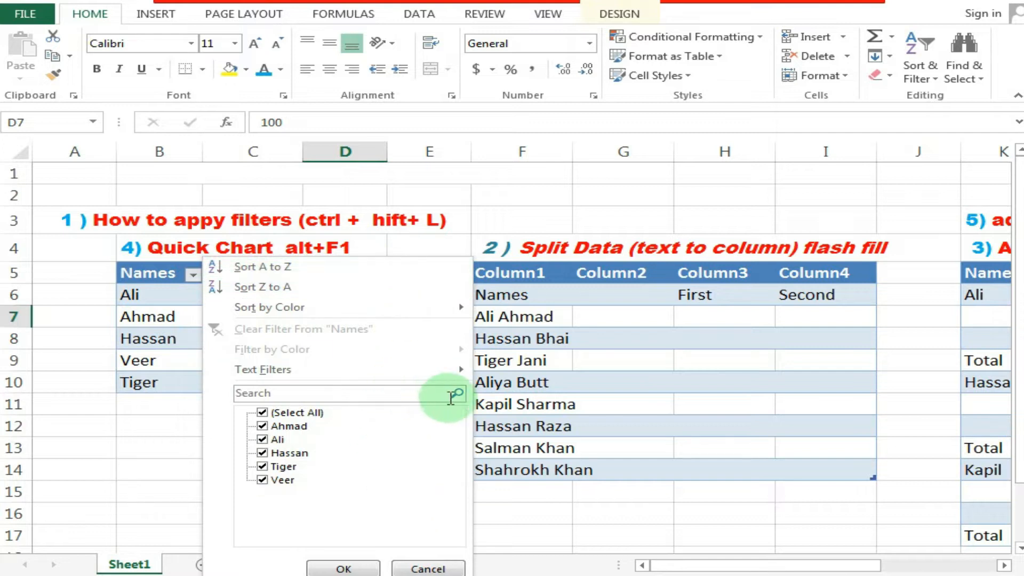
mouse_move(463, 371)
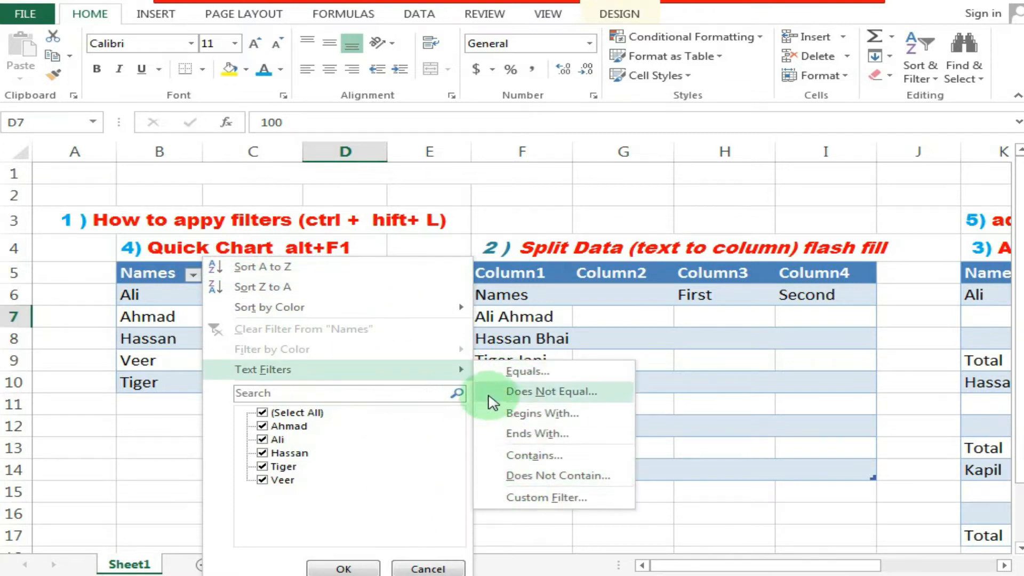
click(442, 568)
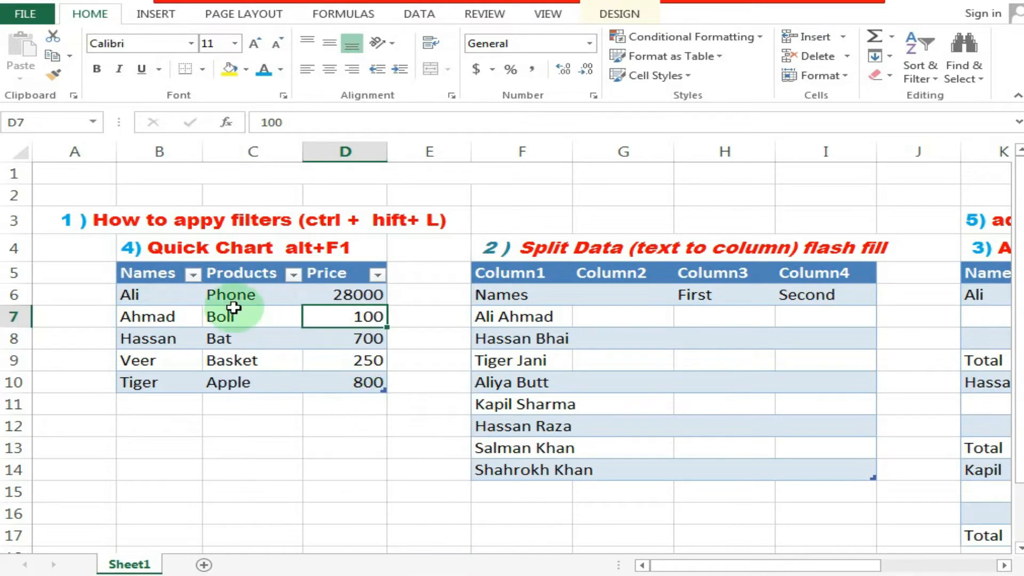
- Turn the filter off for the Names, Products and Price table in B5:D10 and turn it back on
click(222, 295)
drag(154, 275, 353, 375)
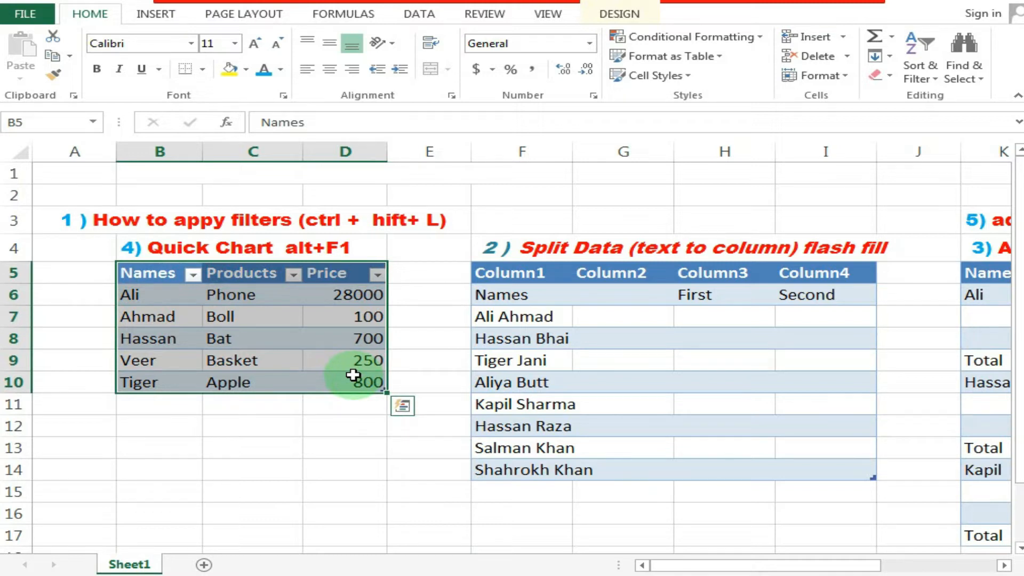
click(208, 299)
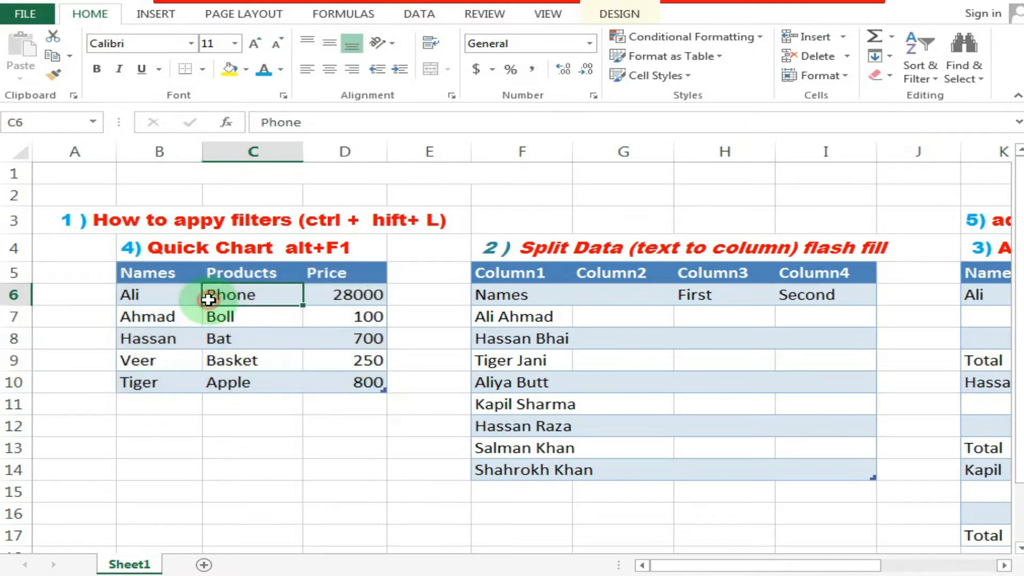
drag(172, 275, 359, 377)
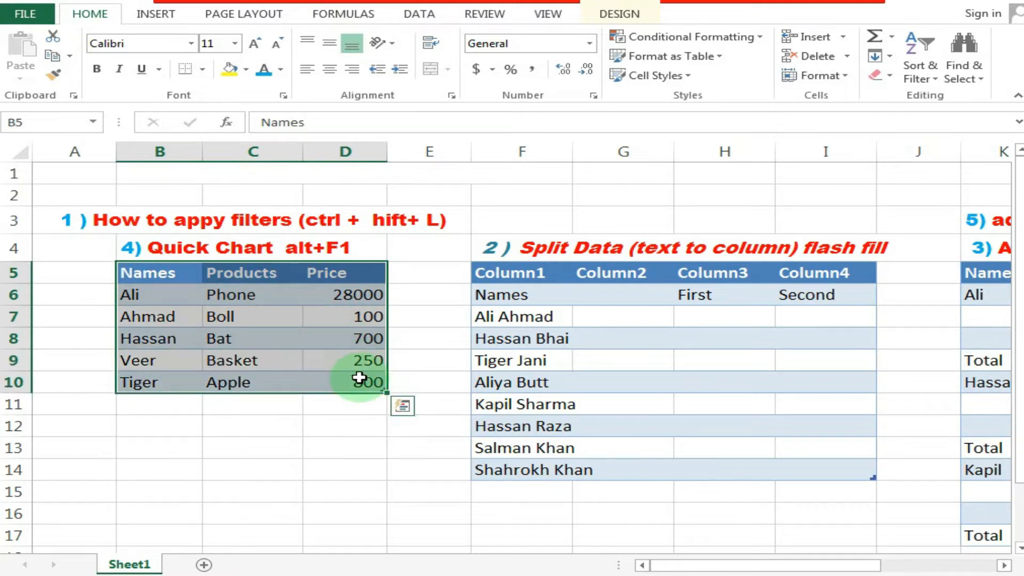
click(277, 314)
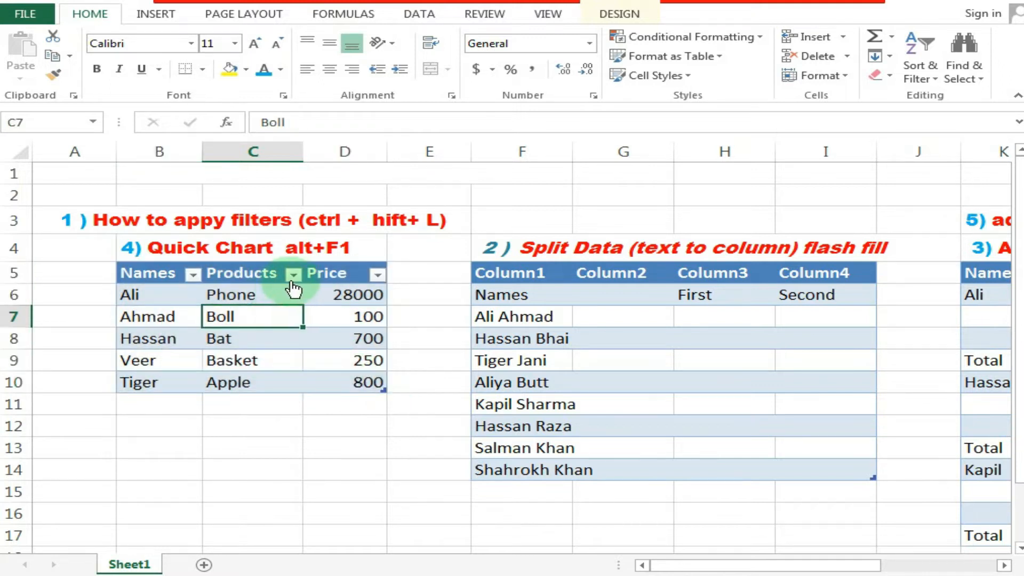
- View the filter choices of the Products column and cancel without filtering any product
click(293, 274)
click(101, 412)
click(96, 426)
click(73, 412)
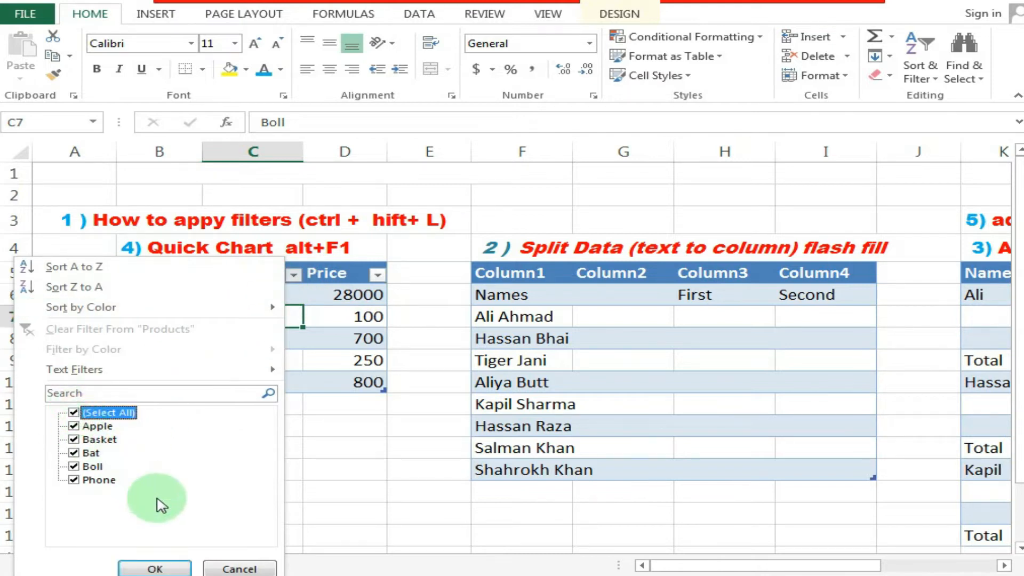
click(239, 569)
- Examine the full names in F7:F14 and the First and Second columns beside them
click(528, 294)
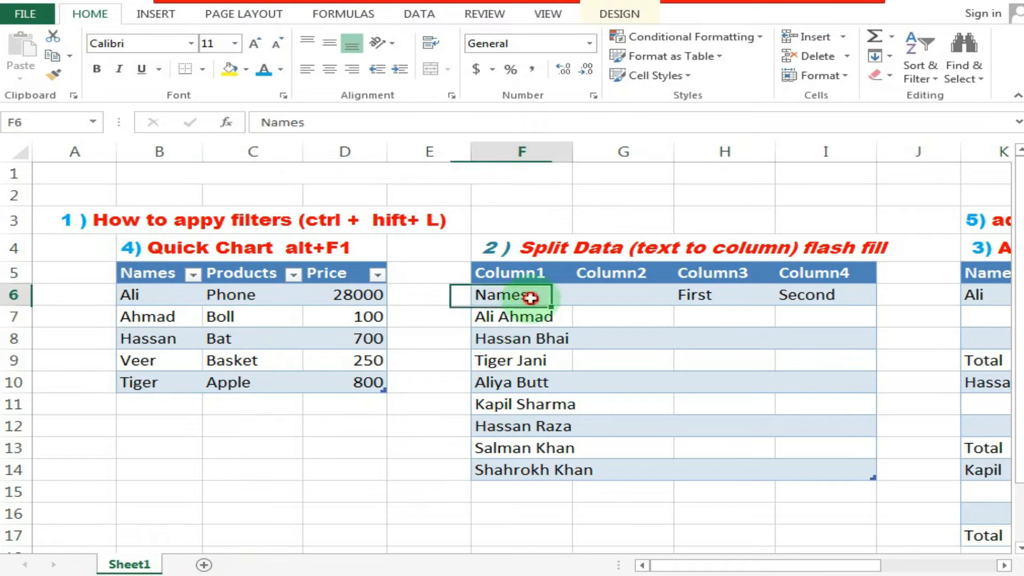
click(517, 254)
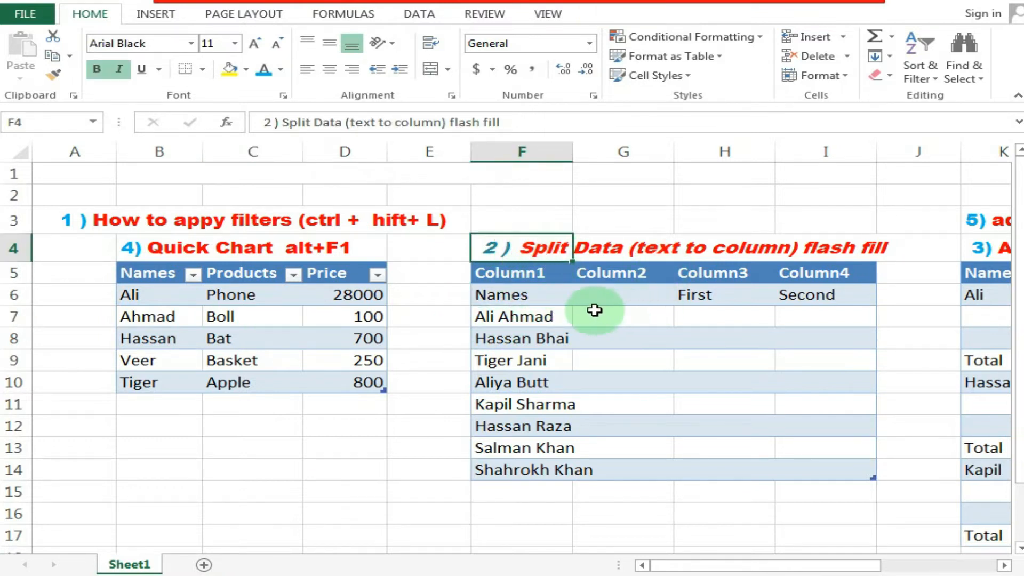
click(557, 310)
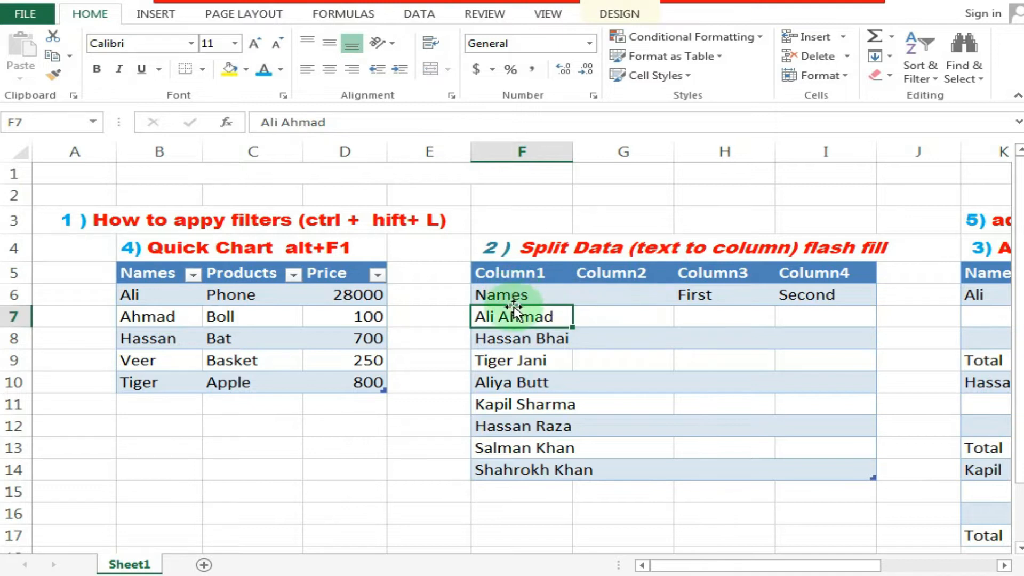
click(505, 293)
drag(507, 318, 523, 470)
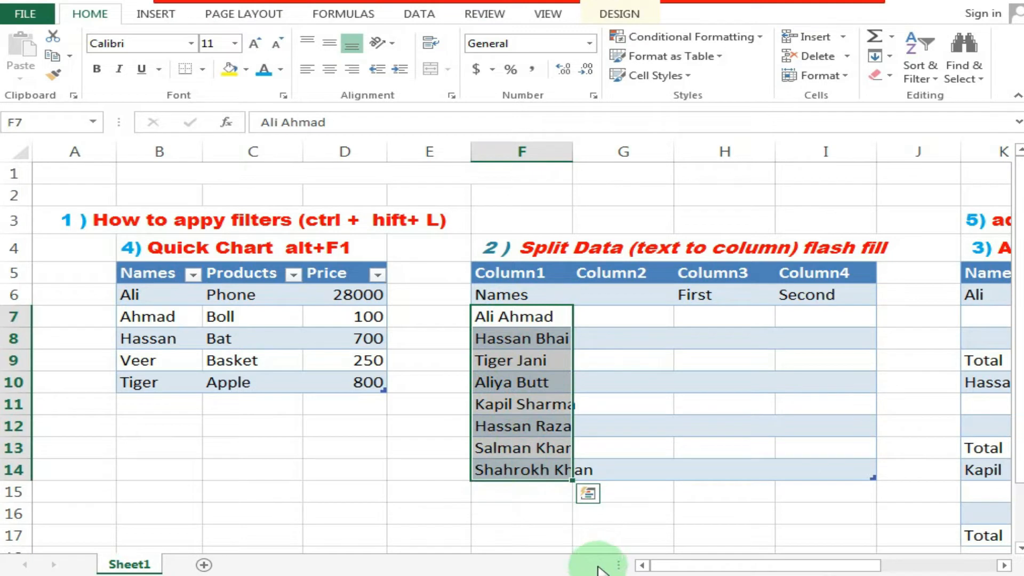
click(613, 427)
click(496, 317)
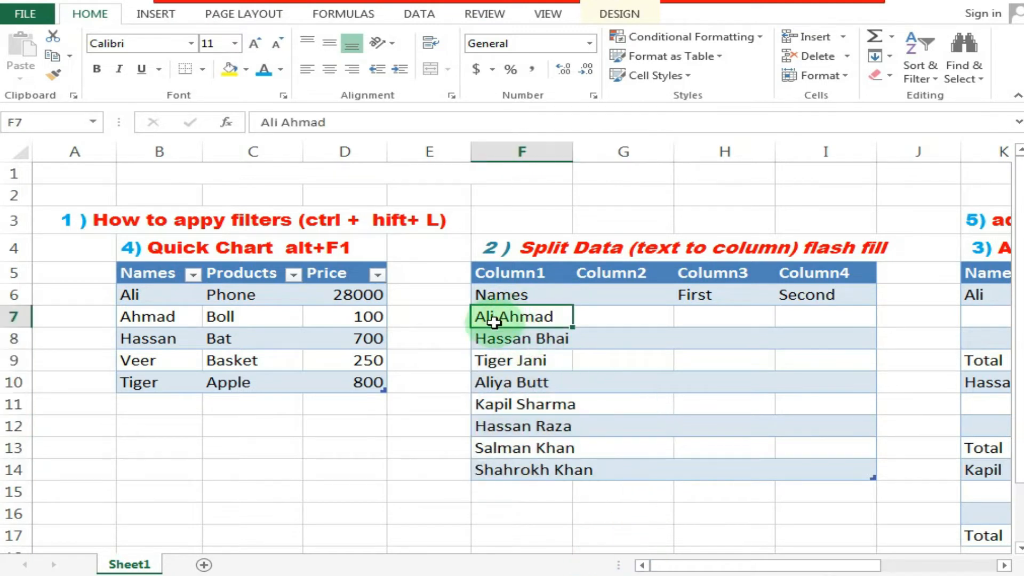
click(727, 311)
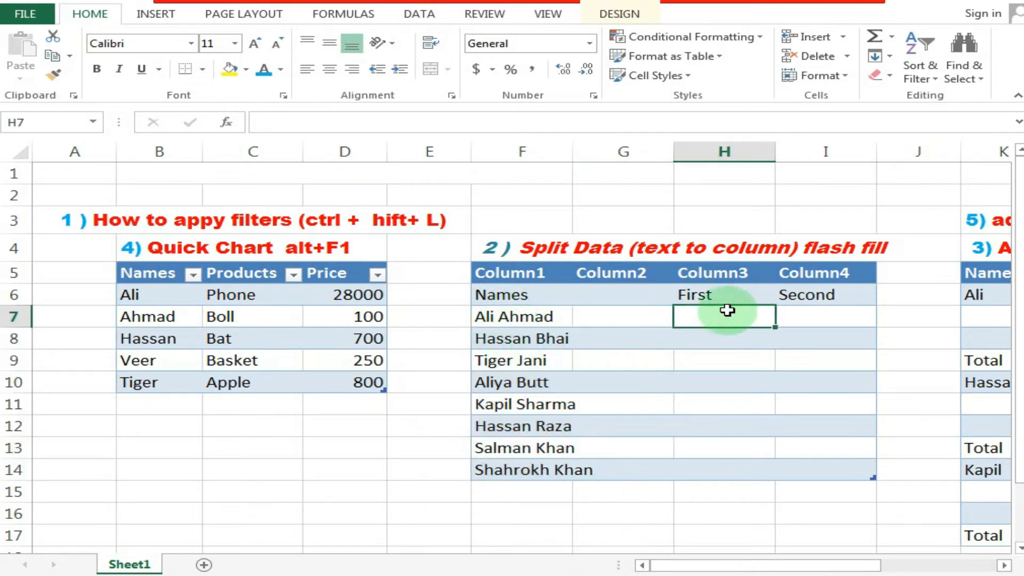
click(474, 314)
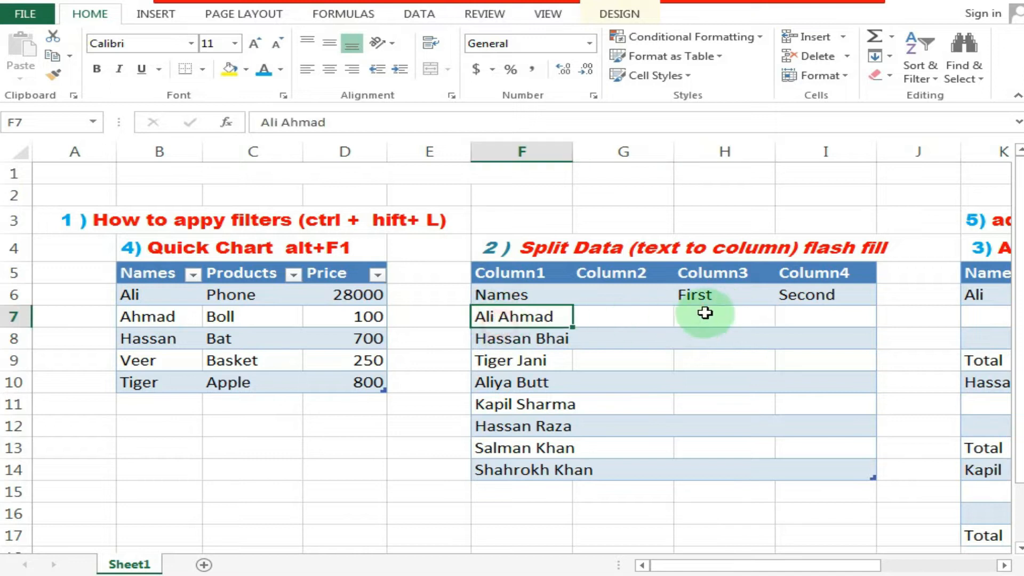
click(824, 320)
click(534, 343)
click(715, 334)
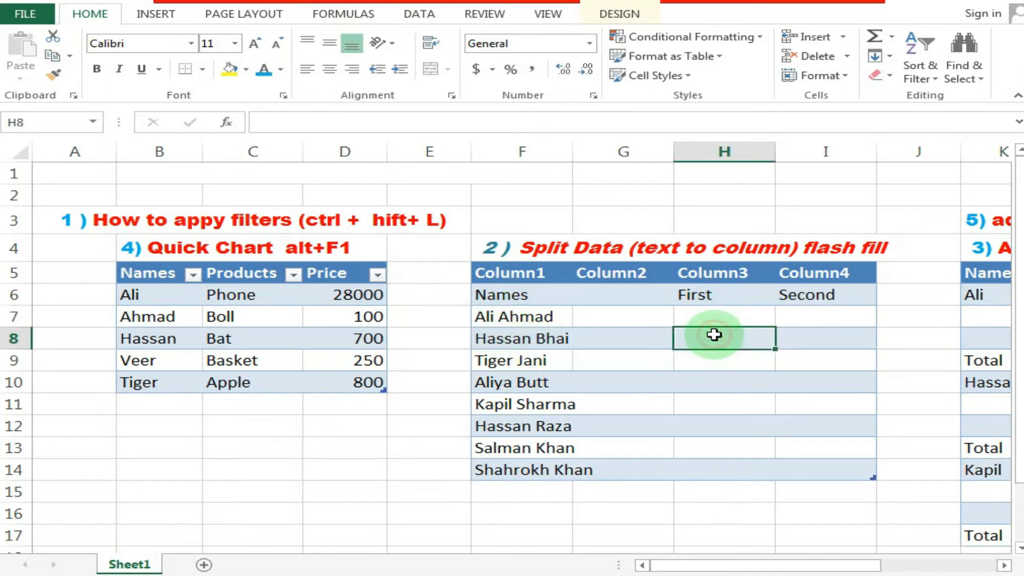
click(845, 337)
click(498, 356)
click(702, 355)
click(807, 354)
click(538, 383)
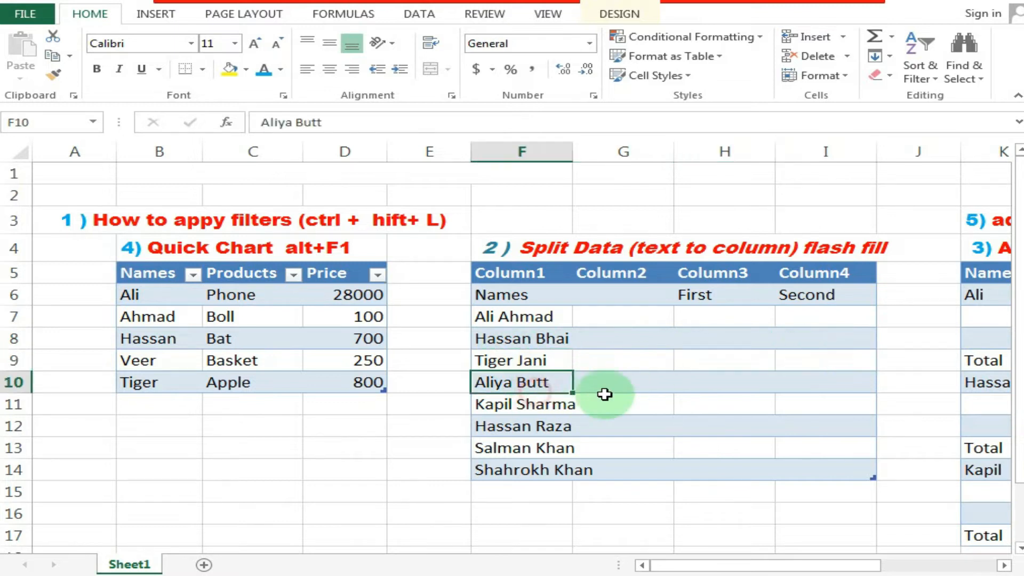
- Start Text to Columns on the full names in F7:F14 as delimited data with Tab and Space as delimiters
click(503, 315)
drag(511, 315, 524, 463)
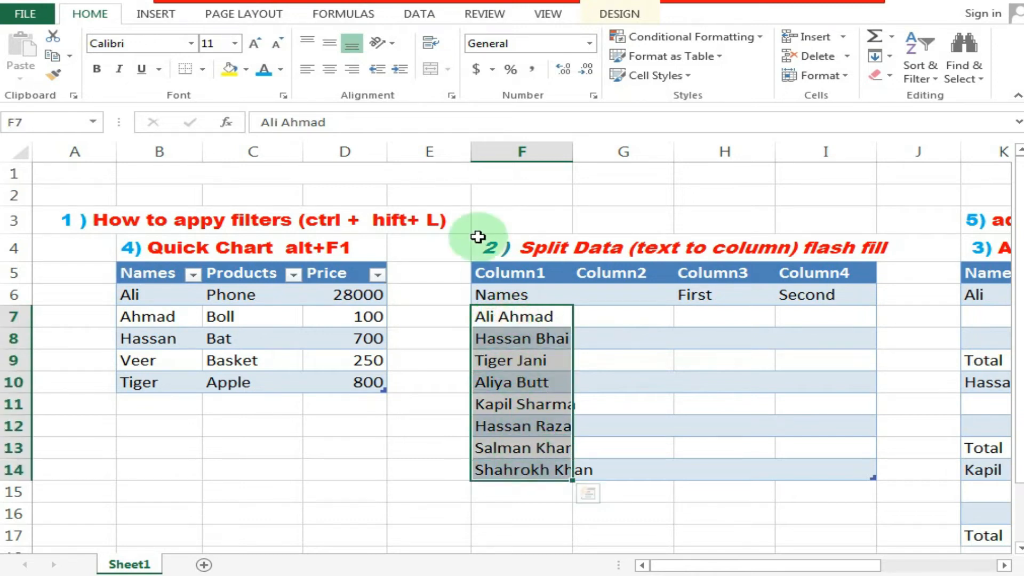
click(420, 16)
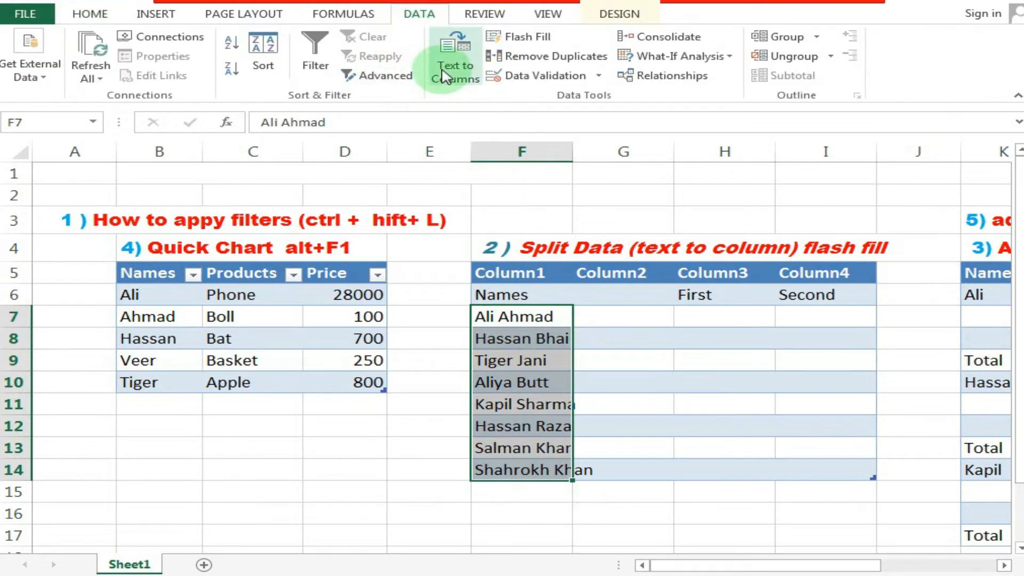
click(471, 58)
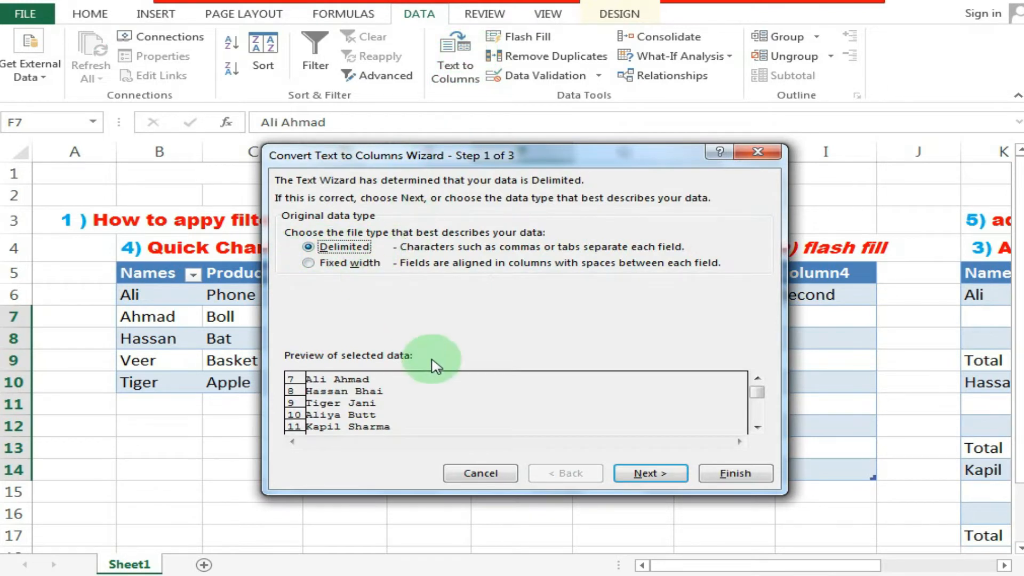
click(659, 476)
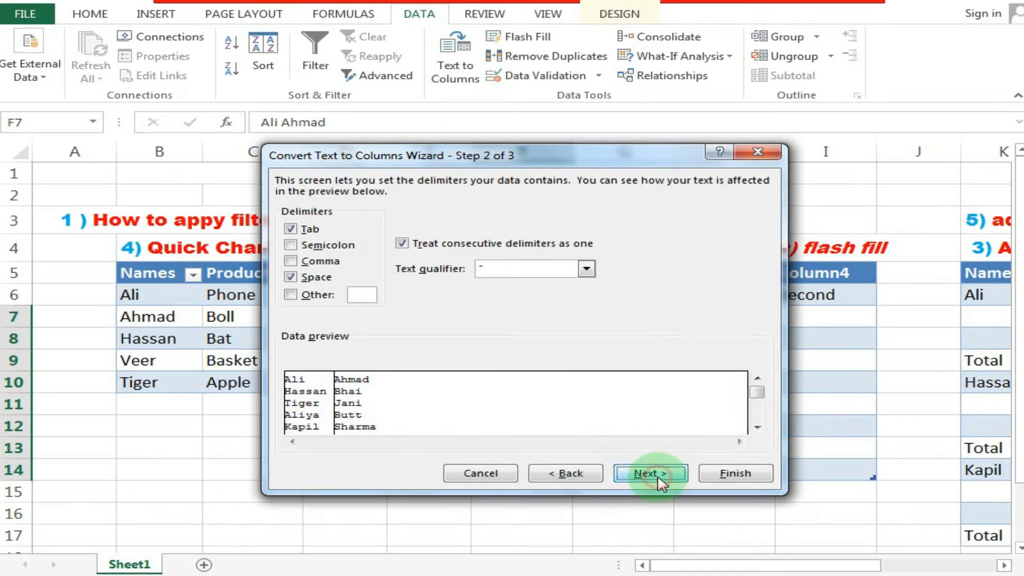
click(312, 285)
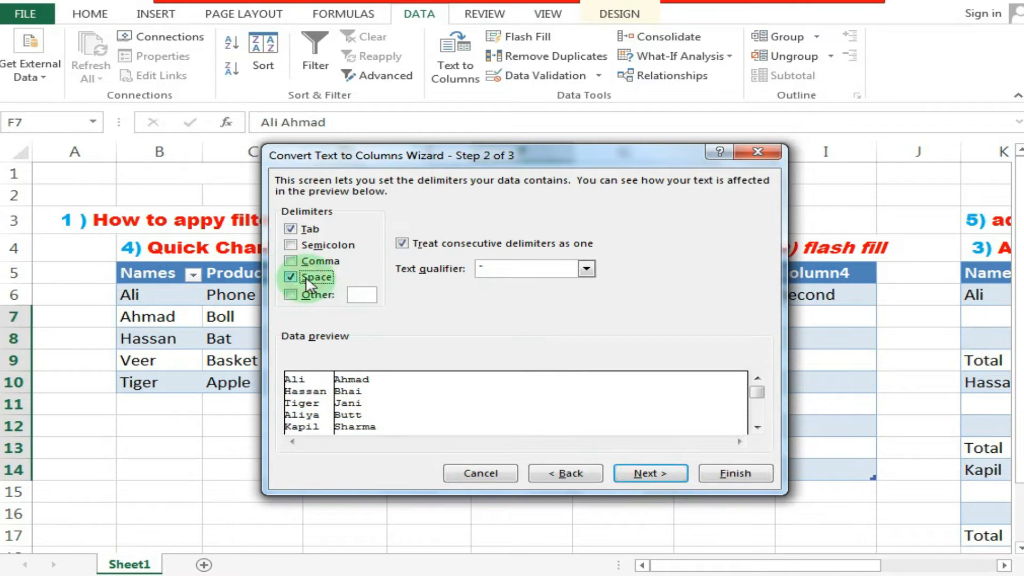
click(304, 277)
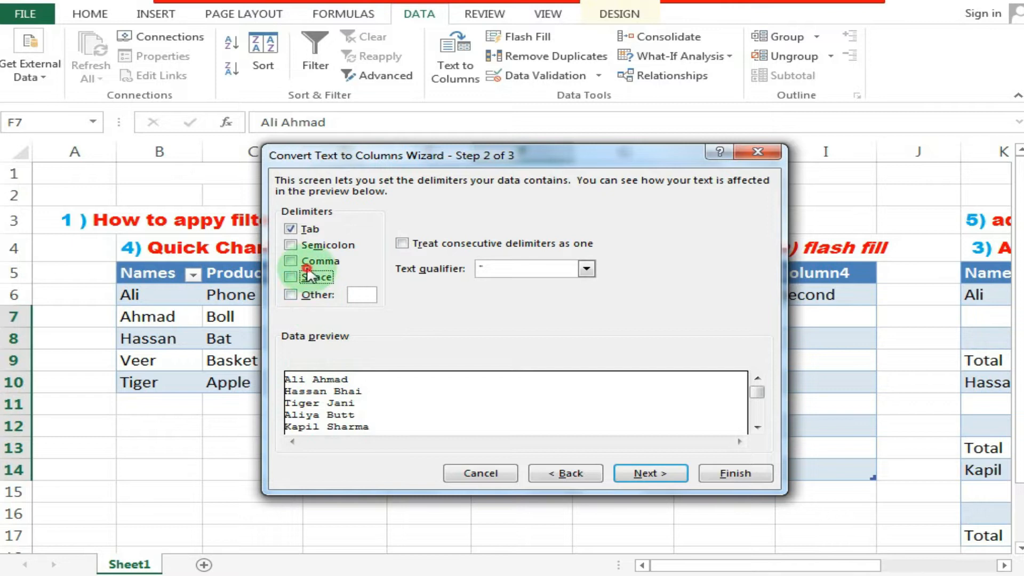
click(314, 281)
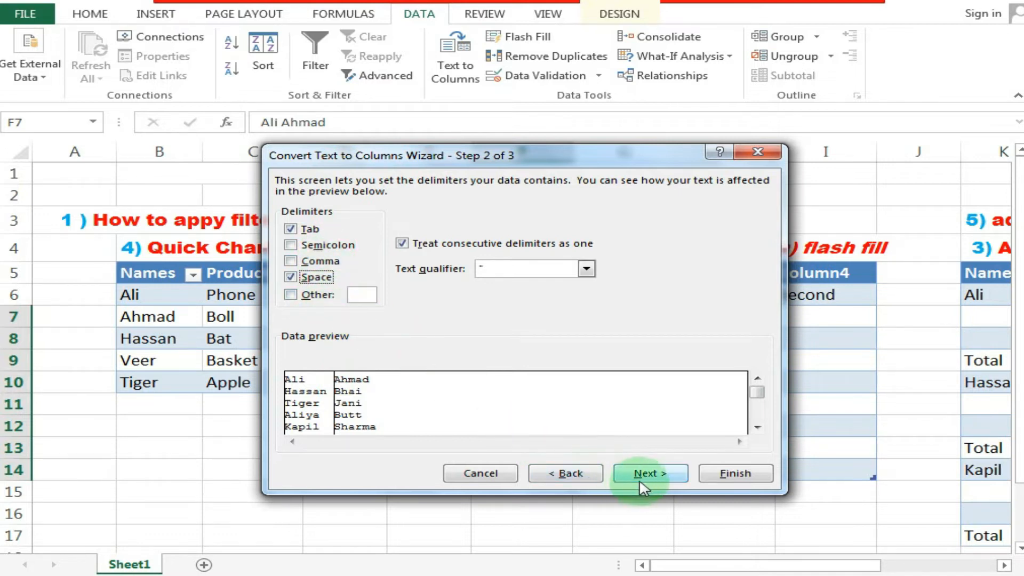
click(663, 473)
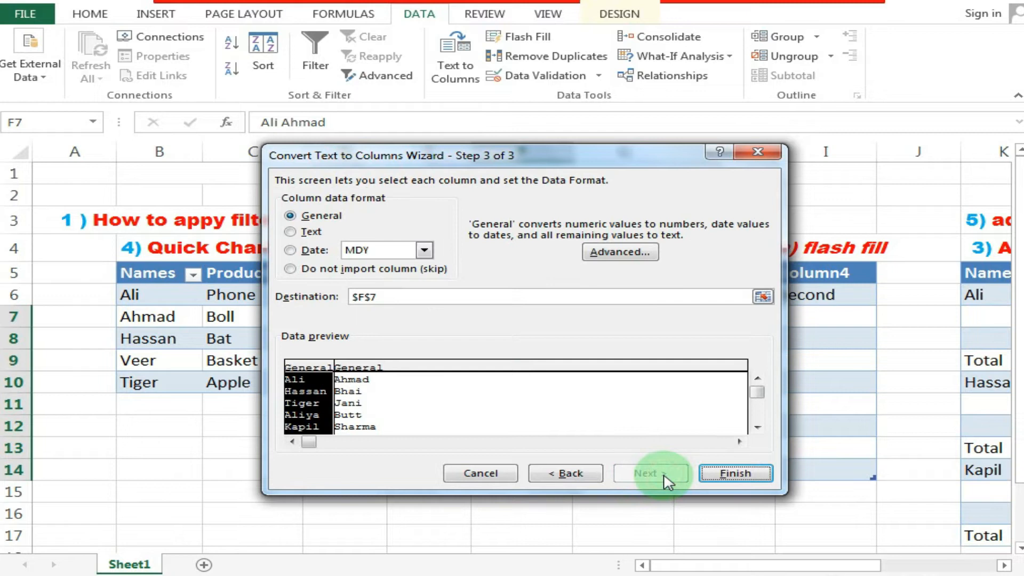
- Set the destination of the split names to $H$7 and finish the Text to Columns conversion
click(770, 299)
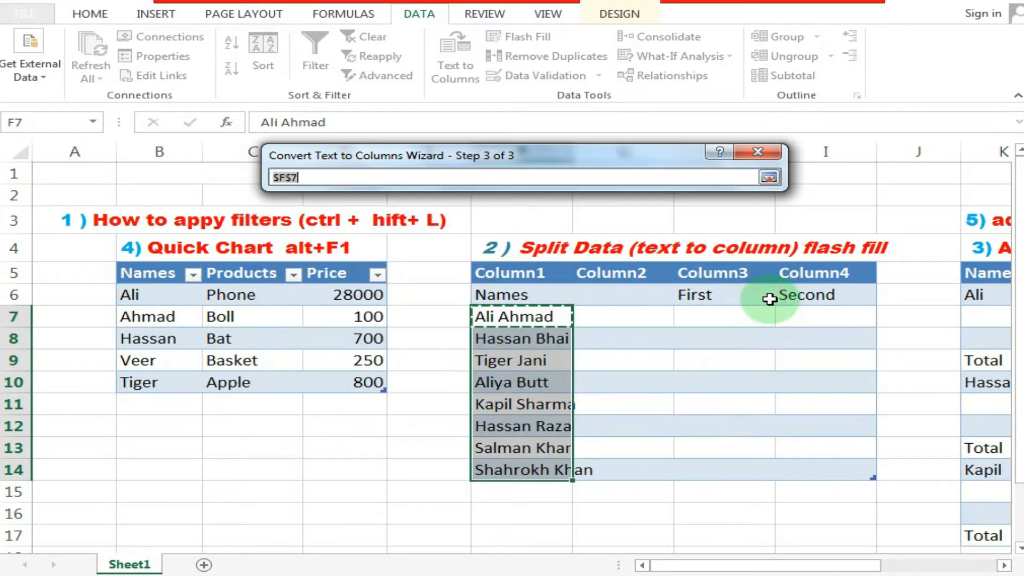
click(692, 313)
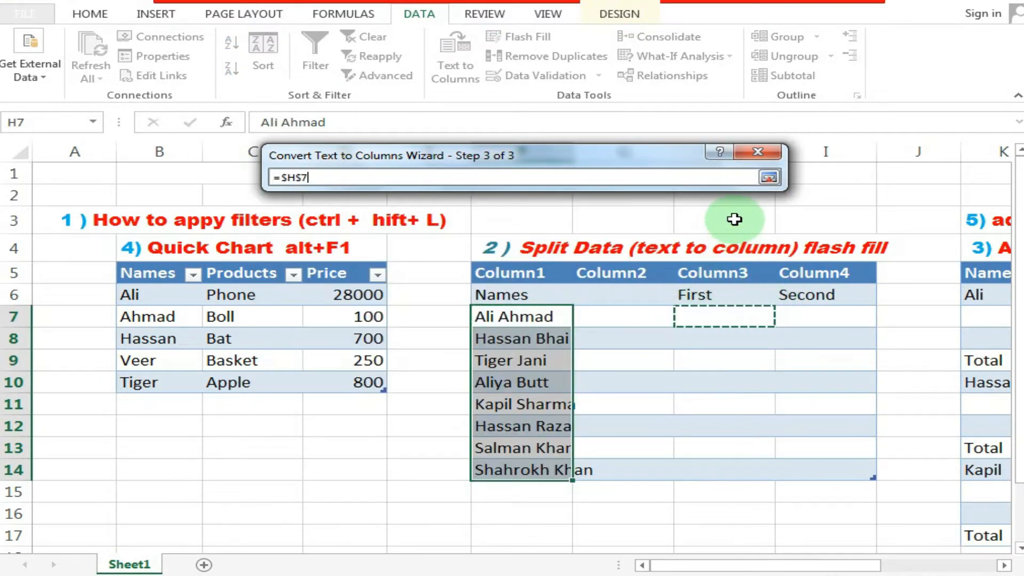
key(Return)
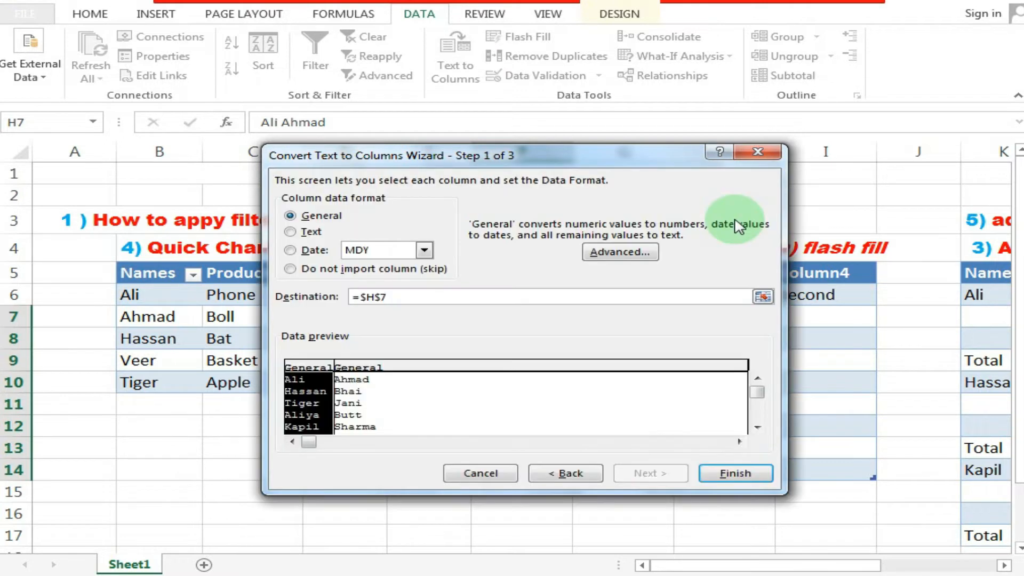
click(745, 473)
- Compare the split names in H7:I14 with the full names in F7:F14
click(692, 336)
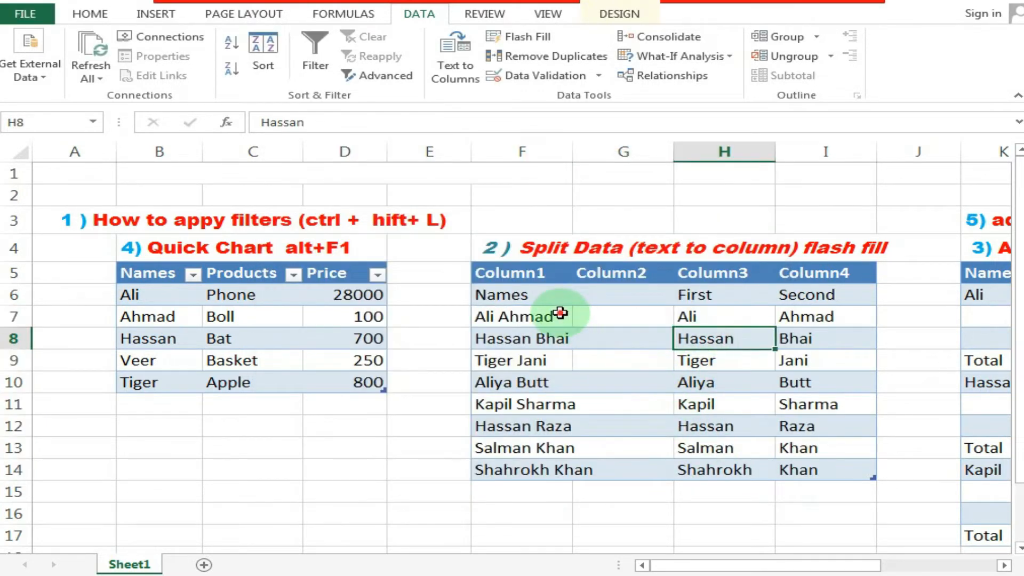
click(560, 313)
drag(688, 316, 836, 470)
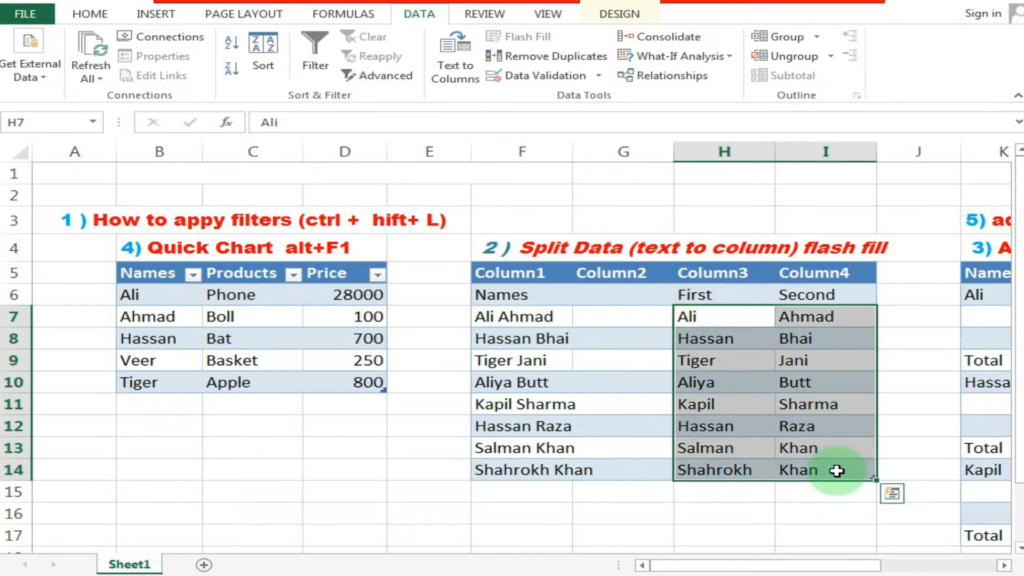
click(560, 344)
click(511, 317)
drag(511, 318, 533, 469)
click(685, 471)
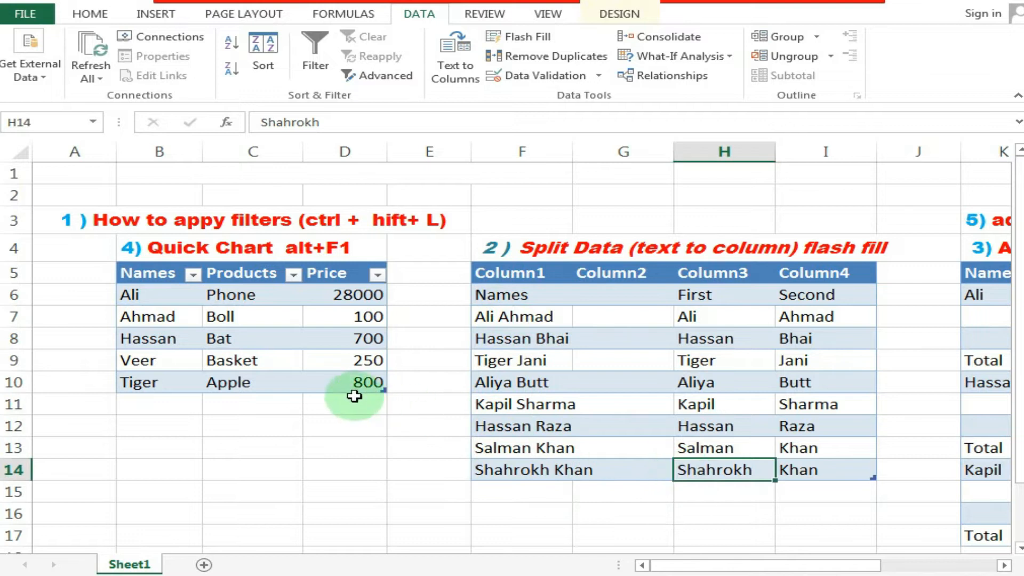
click(145, 251)
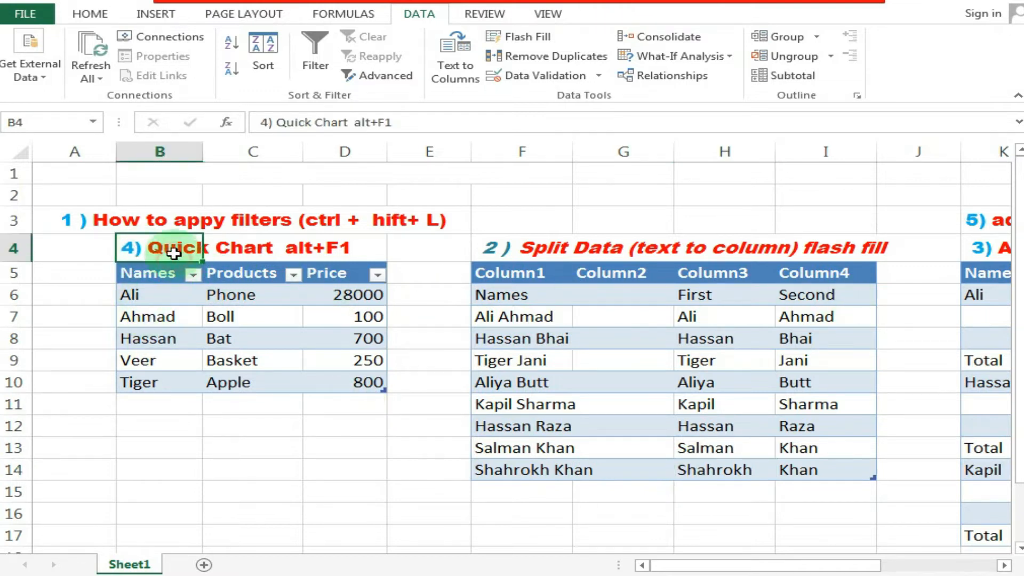
click(275, 258)
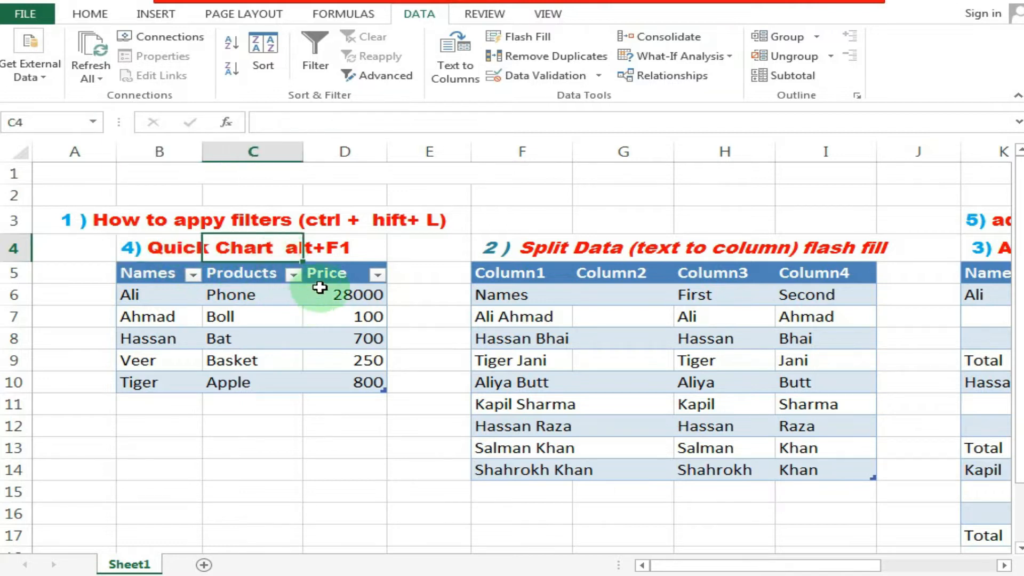
click(343, 247)
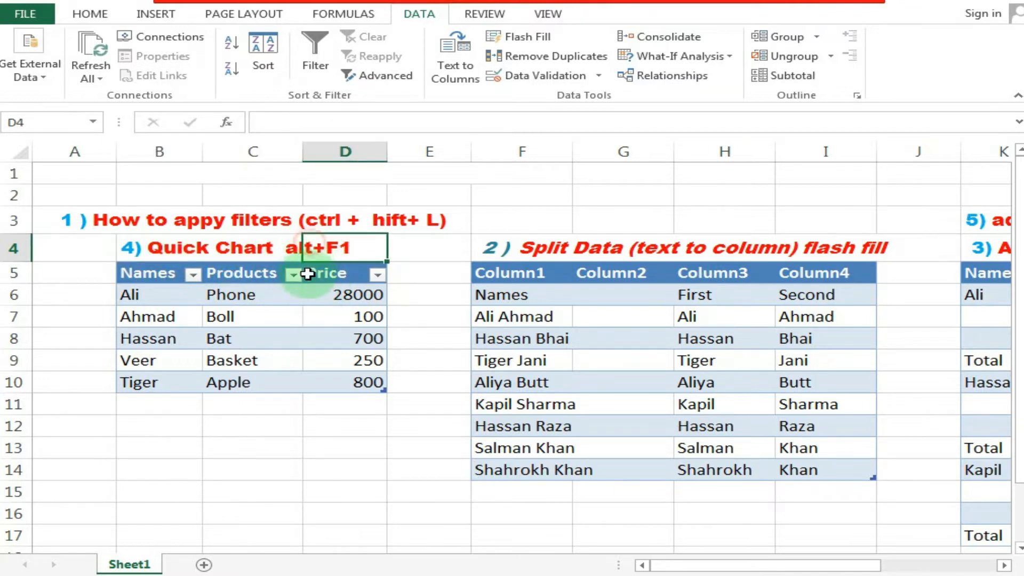
- Insert a quick default column chart from the names, products and prices in B6:D10
click(276, 291)
click(159, 289)
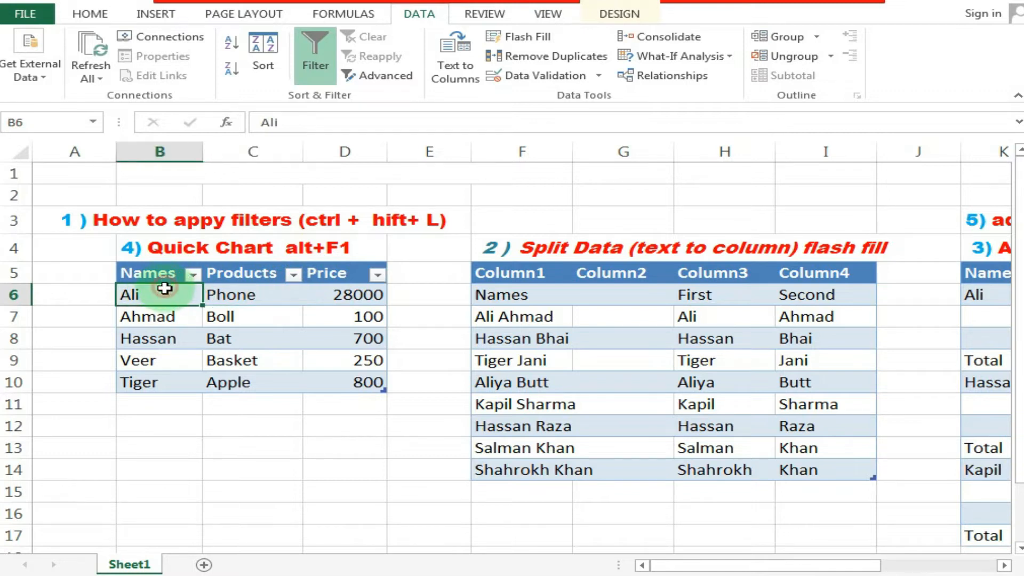
drag(153, 289, 359, 373)
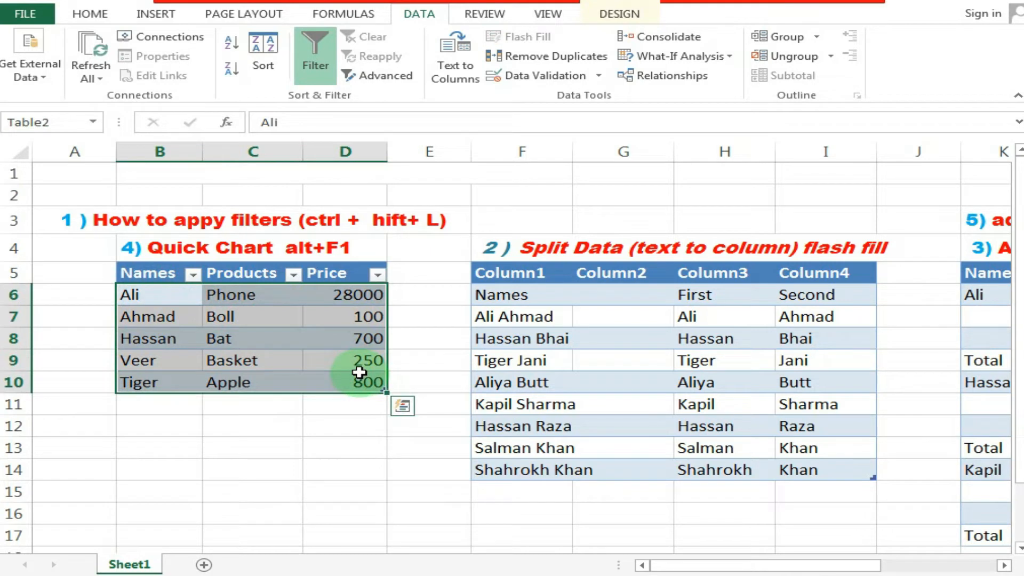
key(alt+F1)
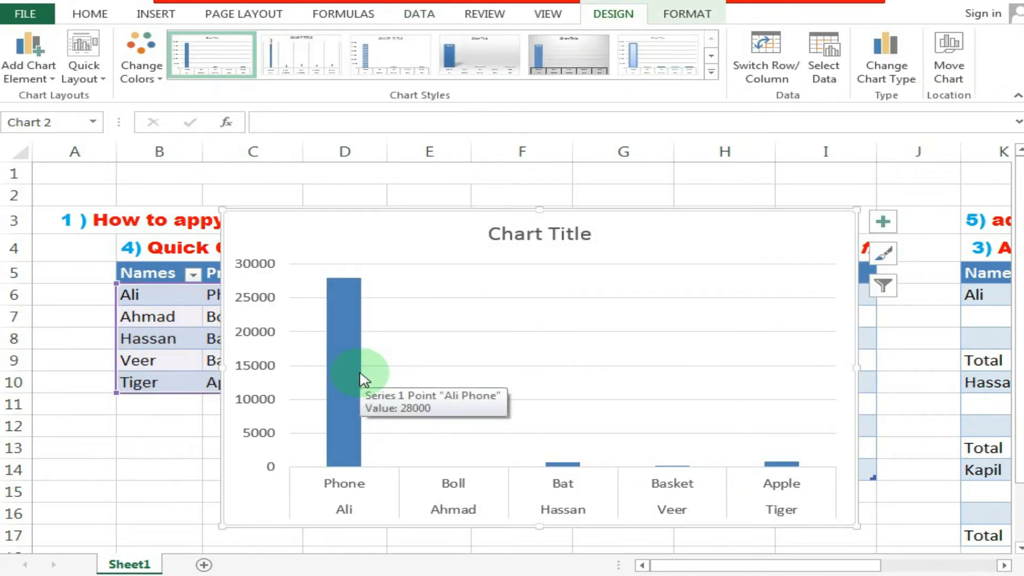
click(334, 342)
click(469, 460)
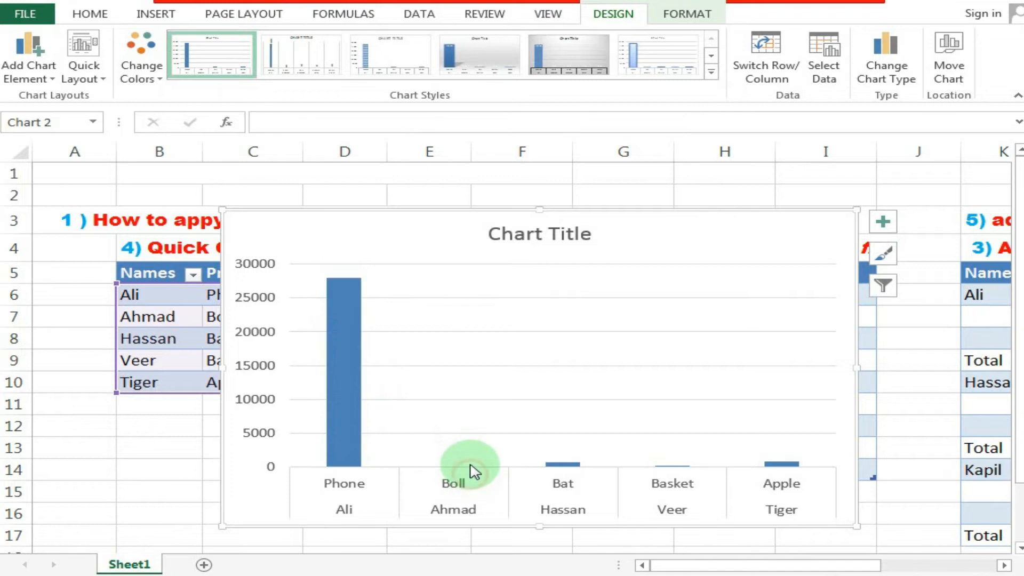
- Show data labels on the chart and apply the chart style with wide, bevelled blue columns
click(356, 53)
click(247, 59)
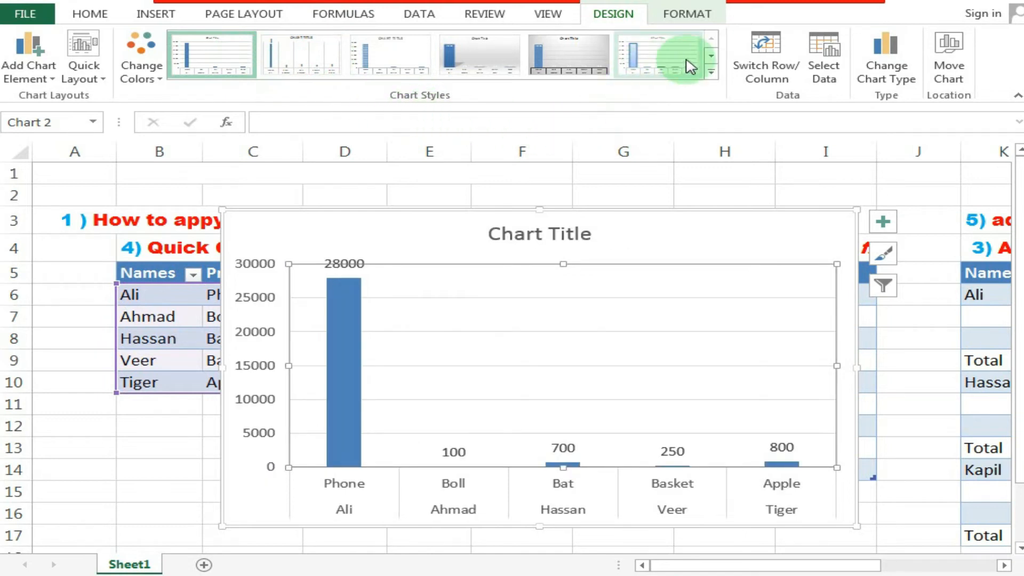
click(711, 71)
click(479, 150)
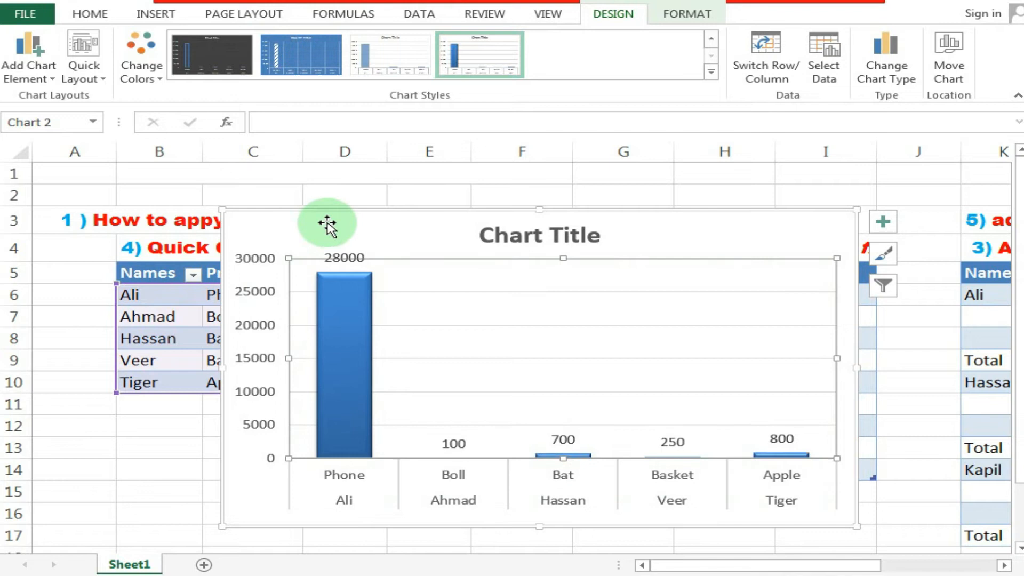
- Move the chart clear of the B5:D10 table and set the Bat price in D8 to 9000
drag(327, 222, 491, 231)
click(332, 335)
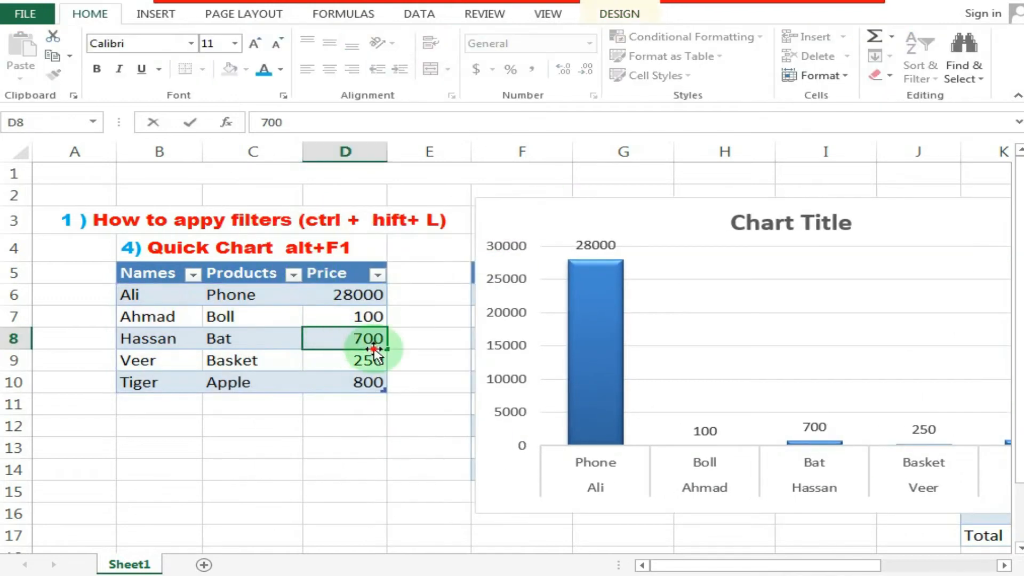
double_click(360, 337)
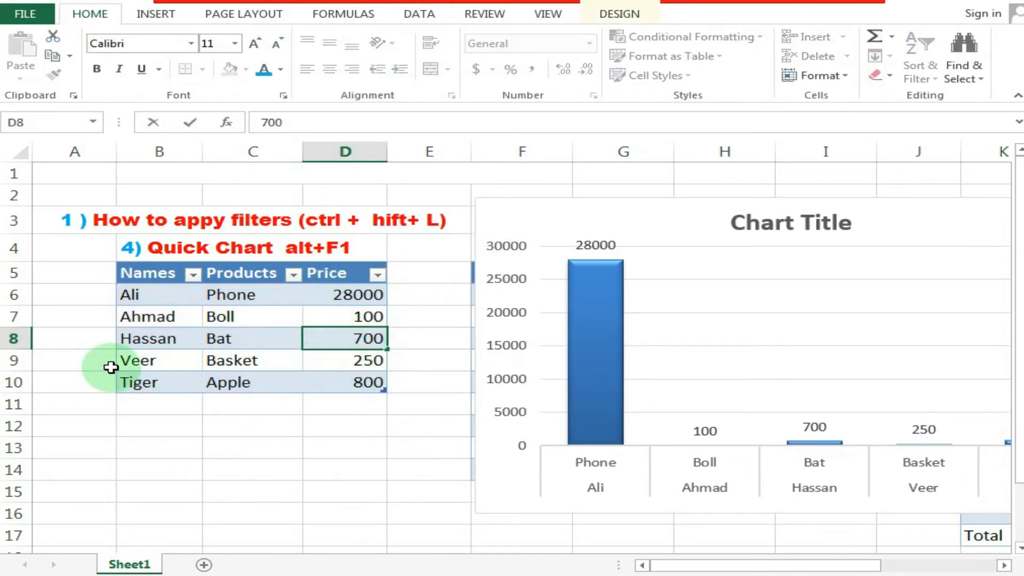
text(9000)
key(Return)
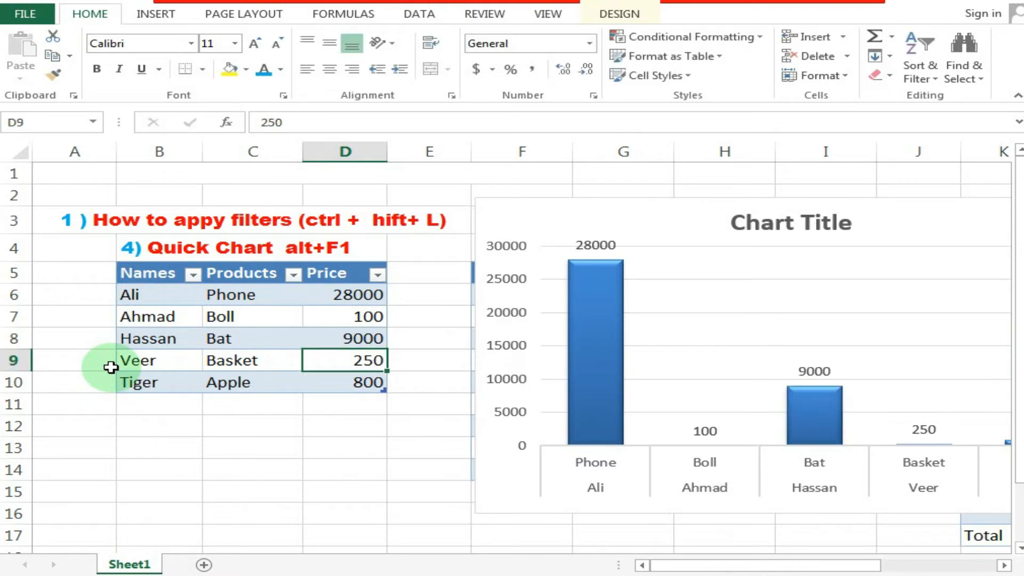
- Set the Basket price in D9 to 850 and check the chart's columns against the prices
click(823, 400)
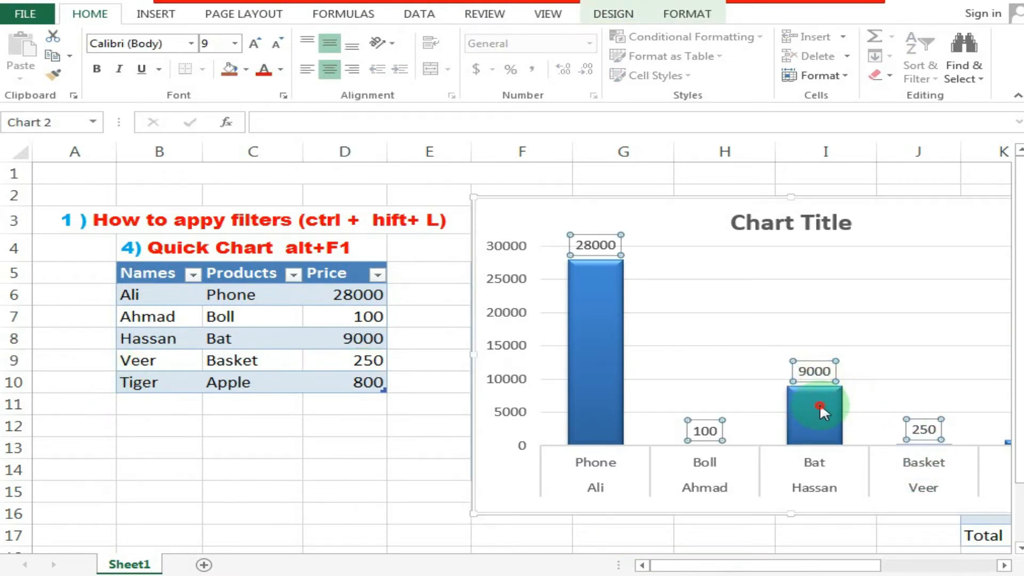
click(820, 403)
click(362, 360)
double_click(364, 361)
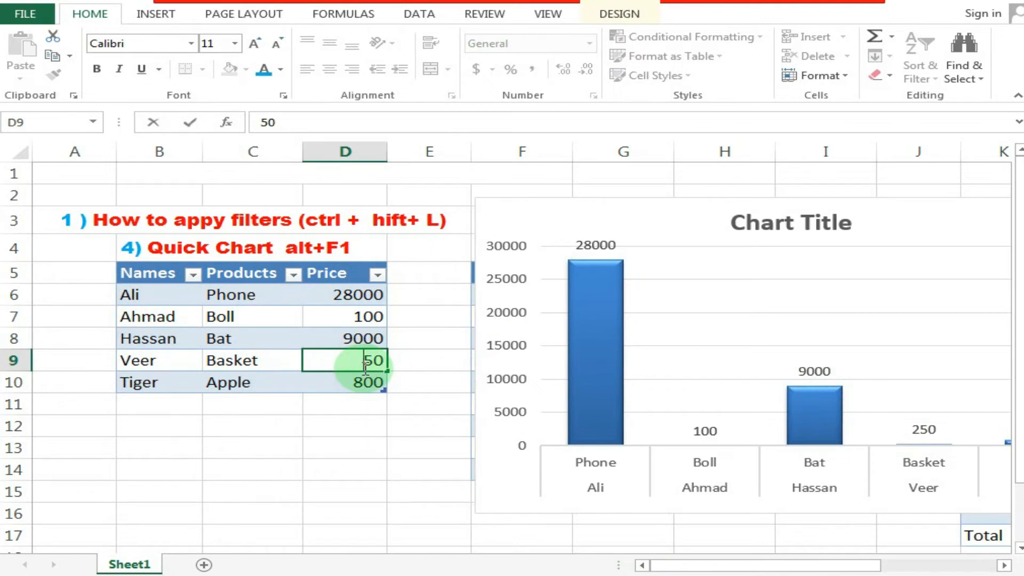
key(Return)
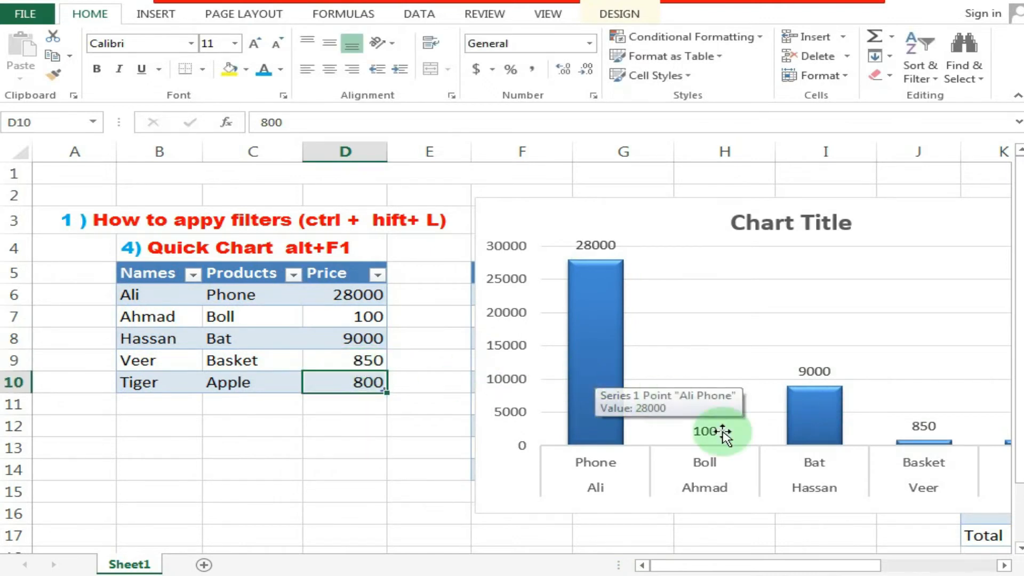
click(944, 453)
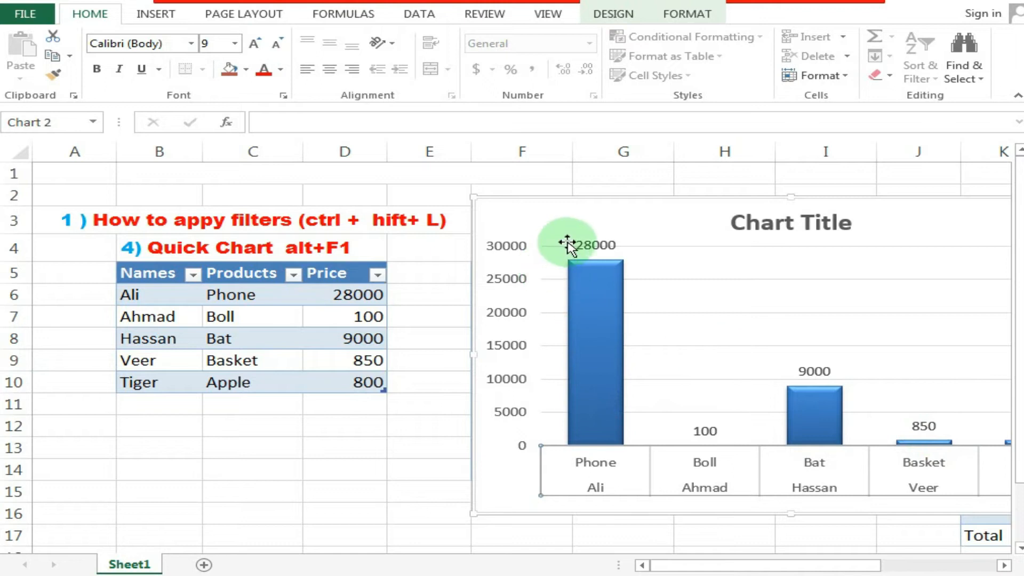
click(596, 244)
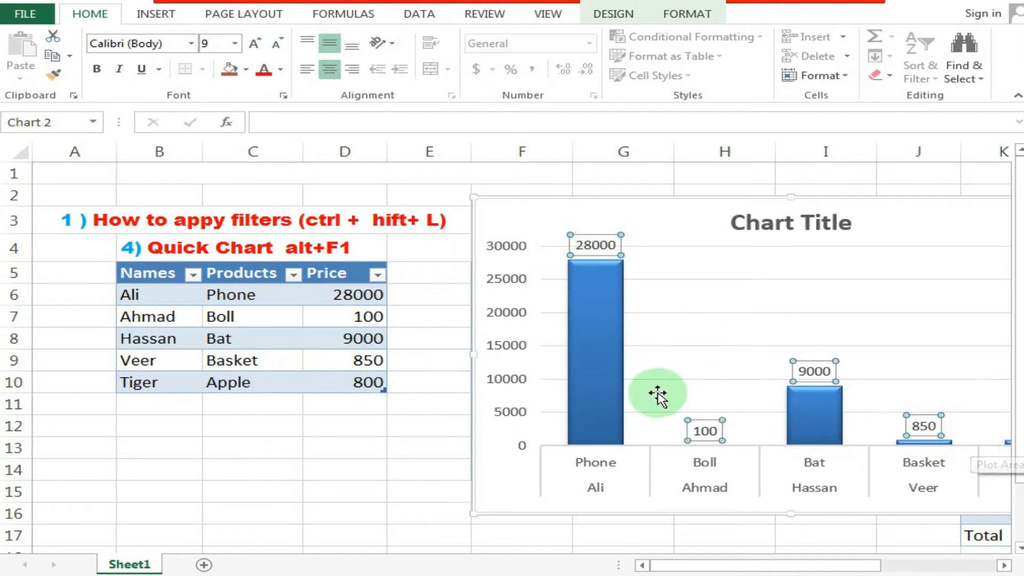
- Set the Bat price in D8 to 90000 and remove the chart from the sheet
click(370, 383)
click(350, 344)
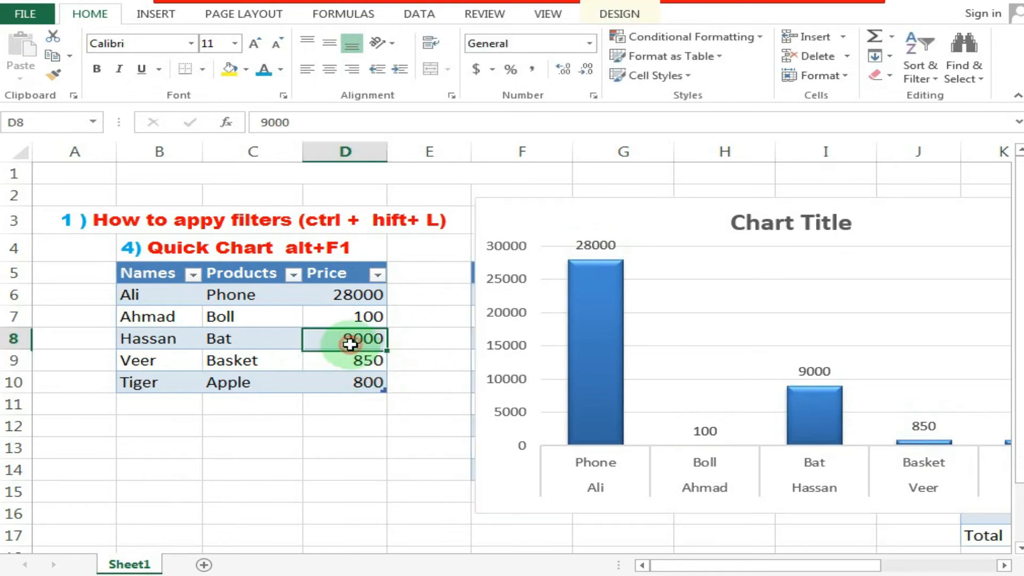
double_click(356, 341)
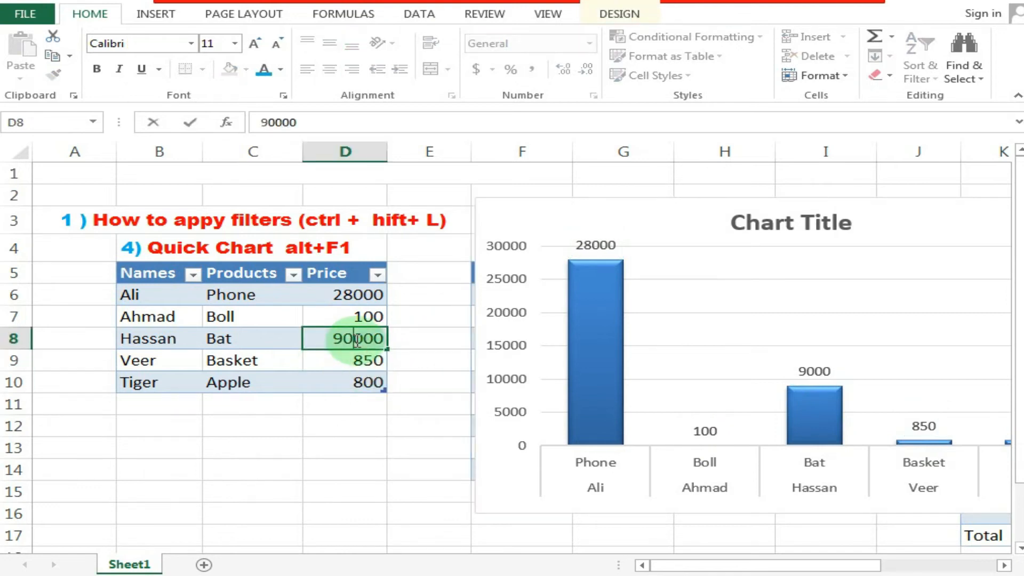
text(0)
key(Return)
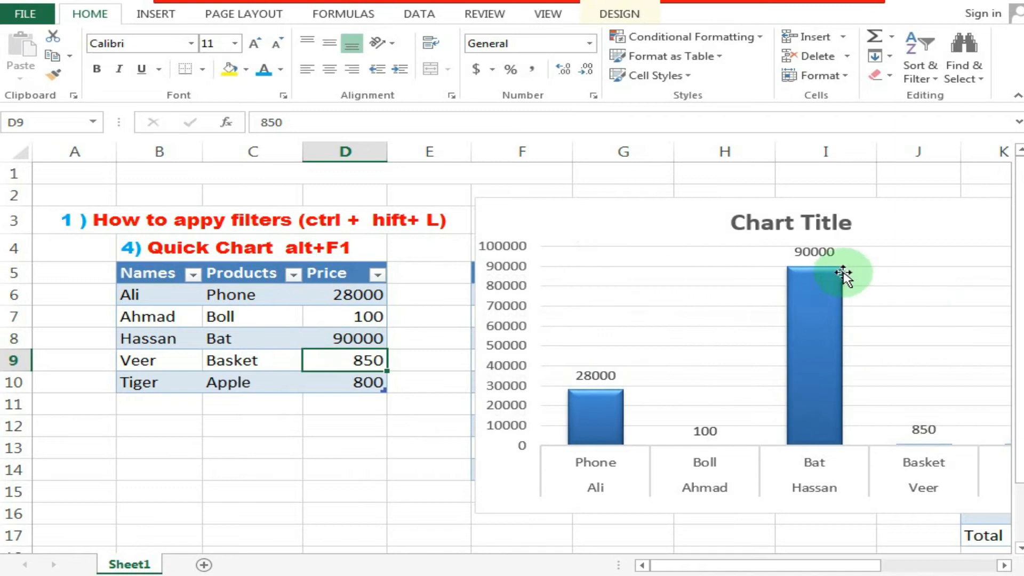
drag(915, 240, 665, 243)
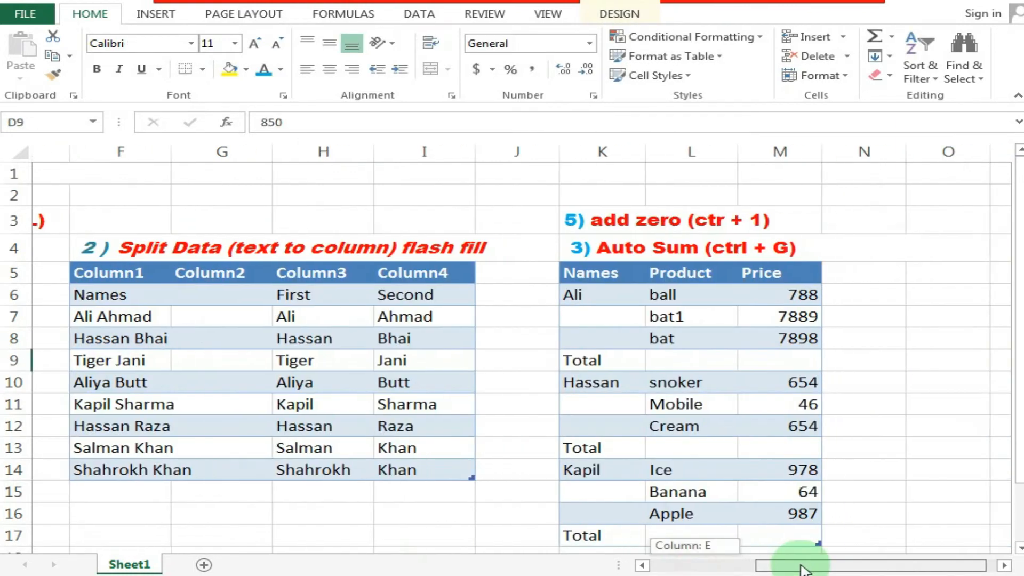
- Try AutoSum on the whole data range K6:M17 of the Auto Sum table
drag(801, 566, 821, 570)
click(590, 245)
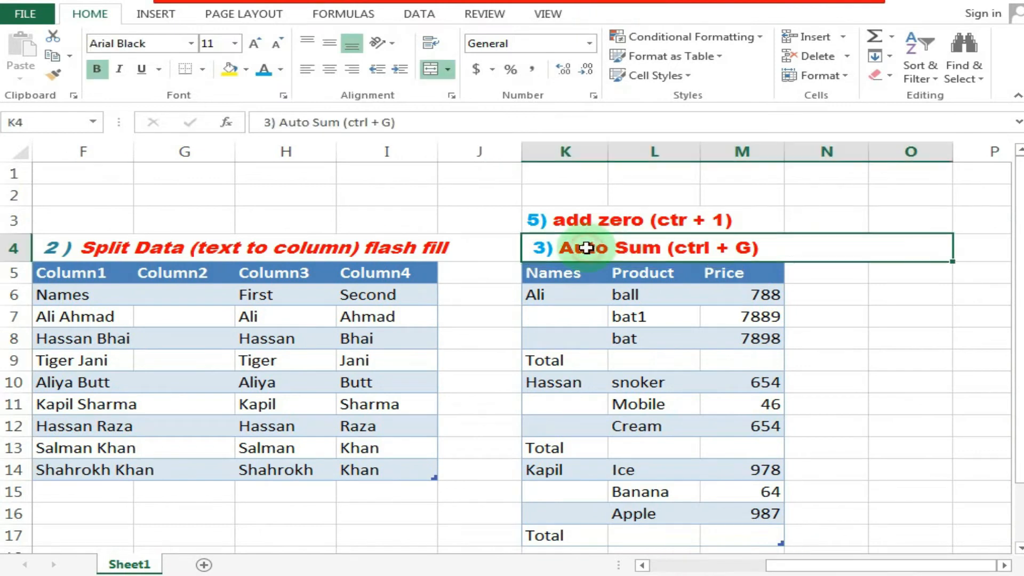
click(661, 278)
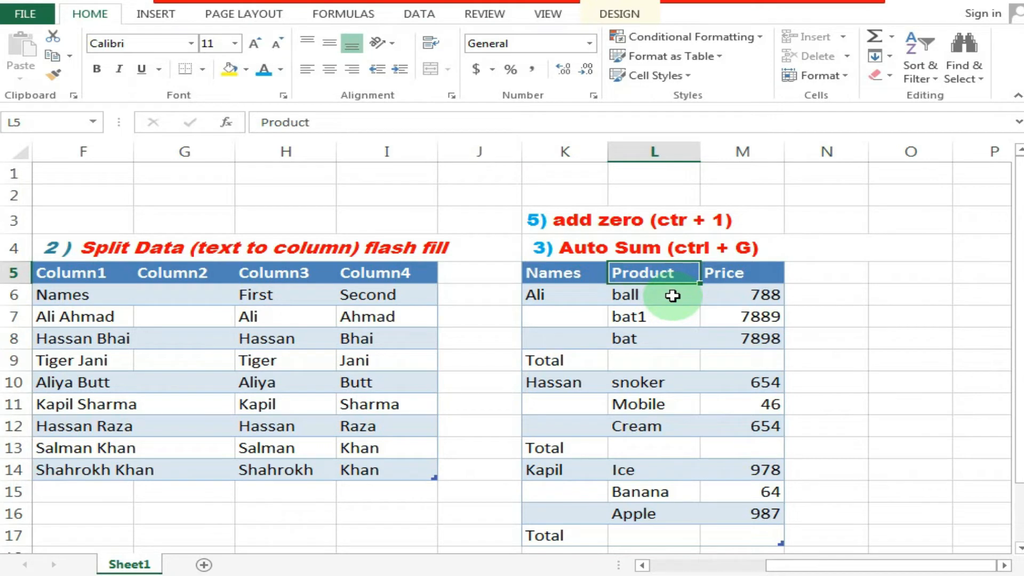
click(537, 294)
key(ctrl+a)
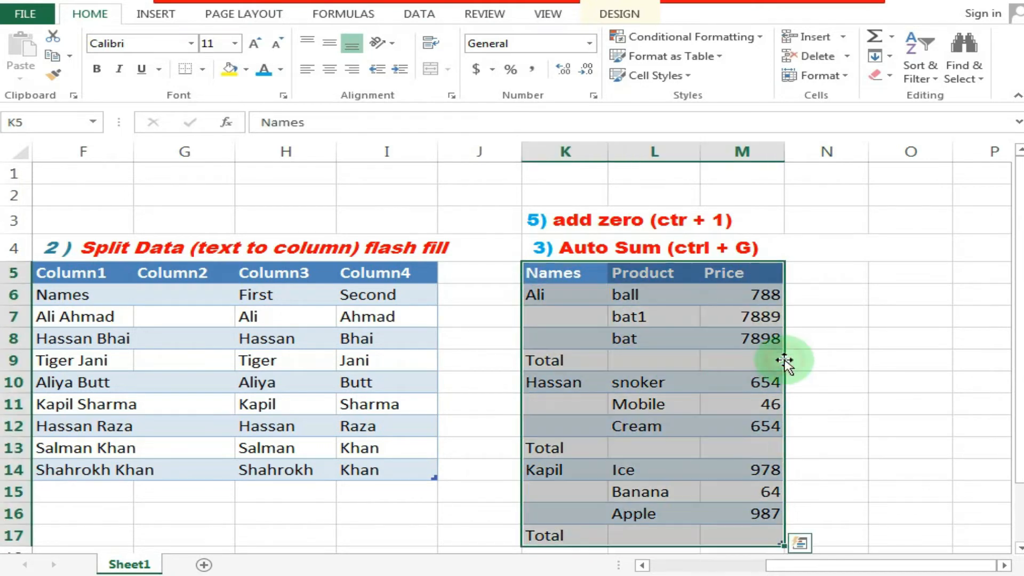
click(772, 359)
drag(542, 293, 768, 538)
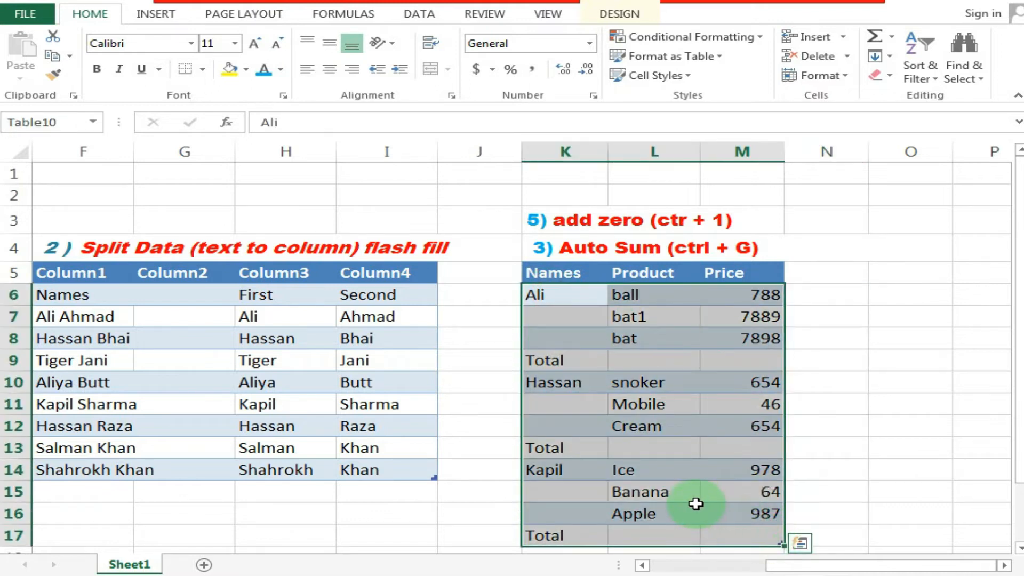
key(alt+equal)
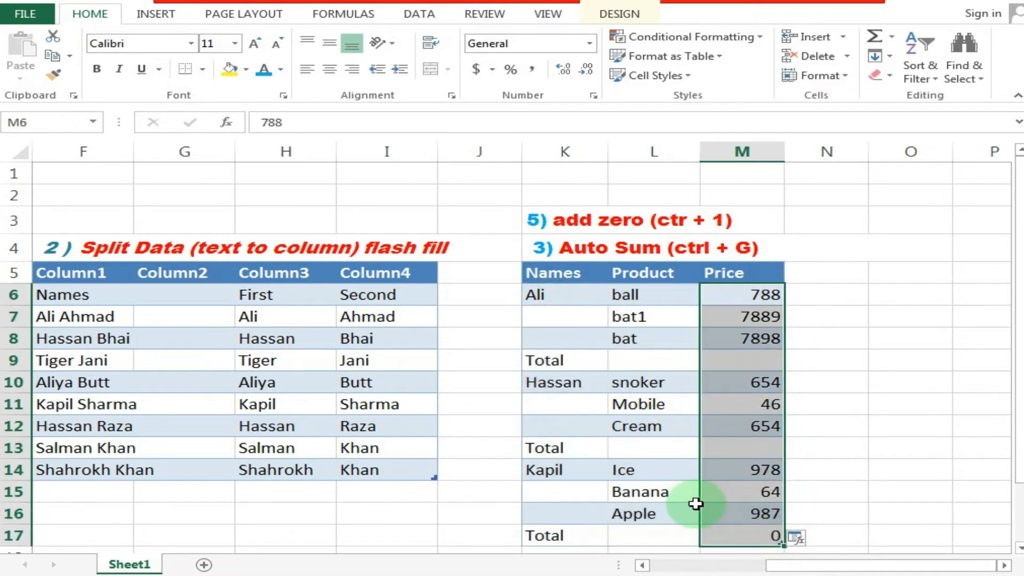
- Examine the Total cells M9, M13 and M17 against the product groups they belong to
click(747, 540)
click(540, 293)
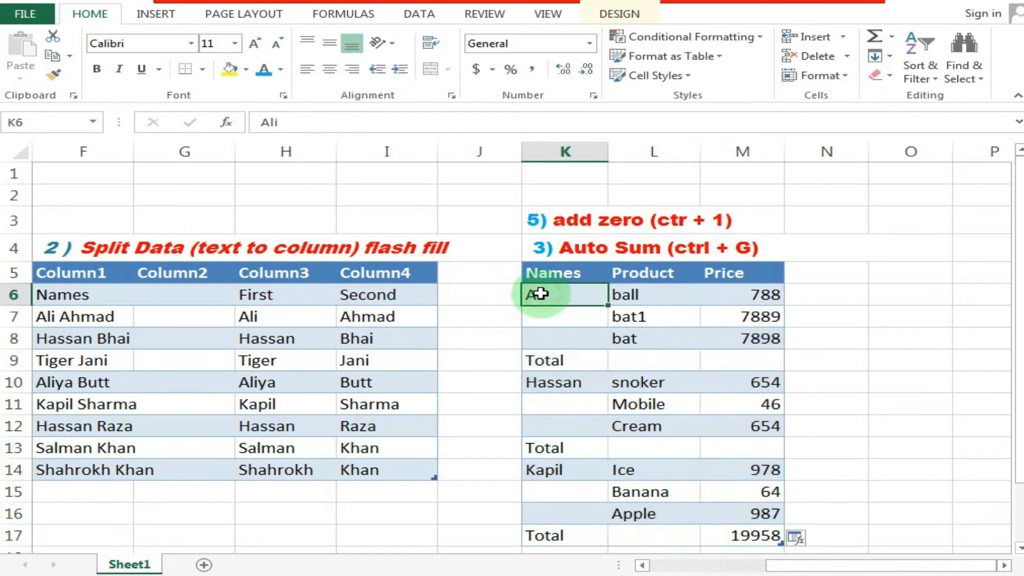
drag(603, 293, 633, 344)
click(763, 357)
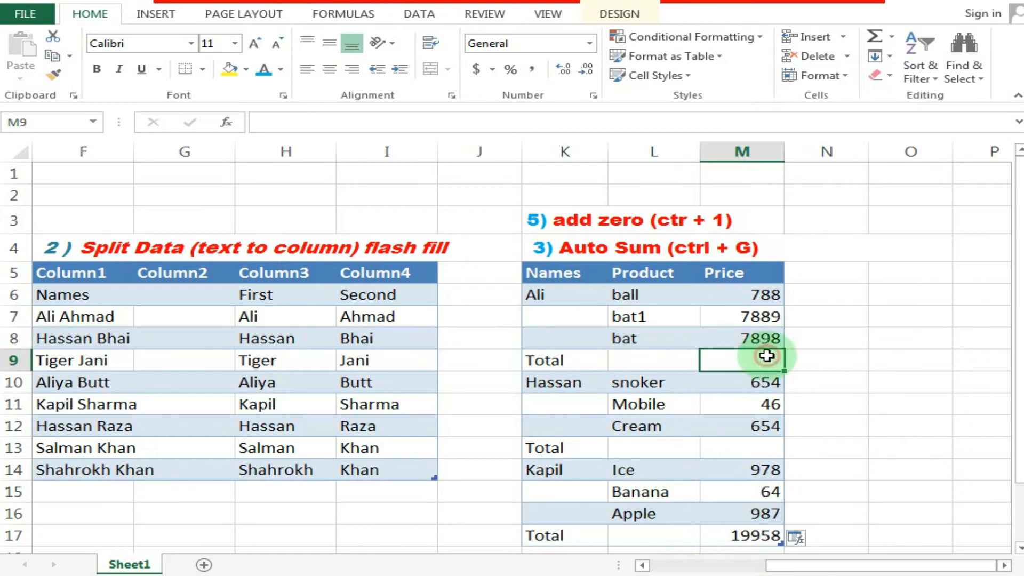
click(604, 450)
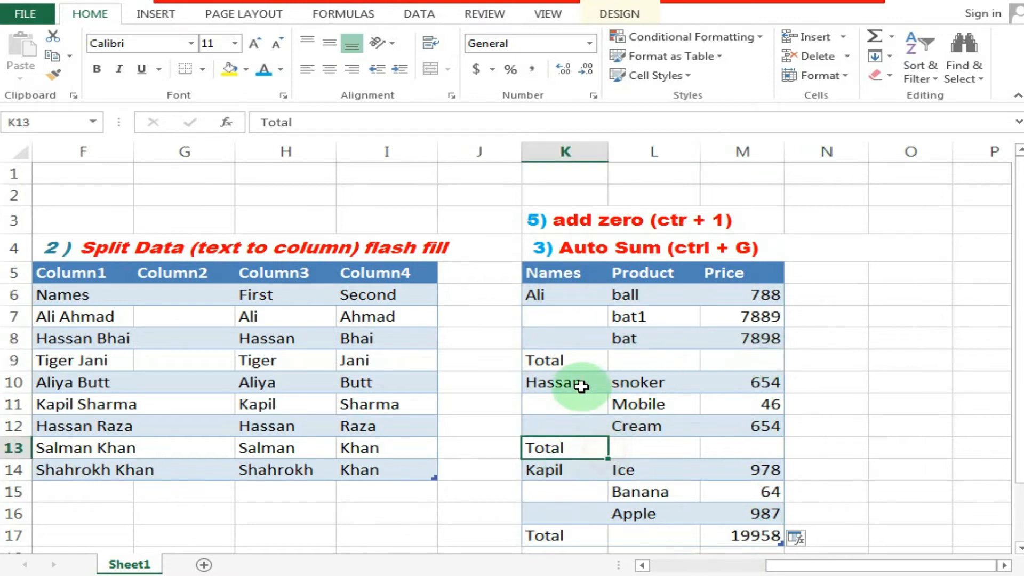
click(582, 385)
click(751, 456)
click(557, 469)
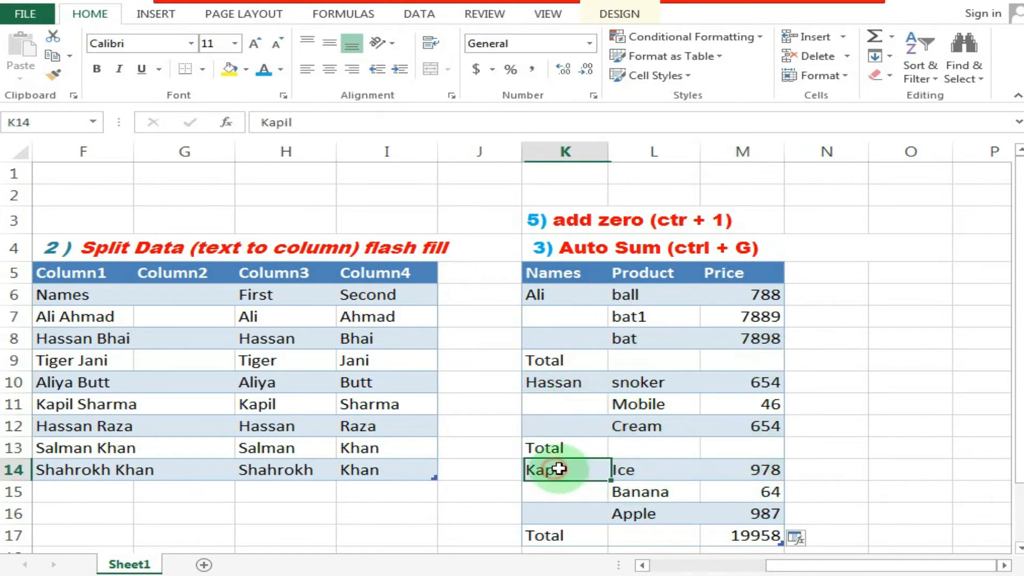
- Undo the AutoSum applied to the Auto Sum table
click(754, 548)
key(ctrl+z)
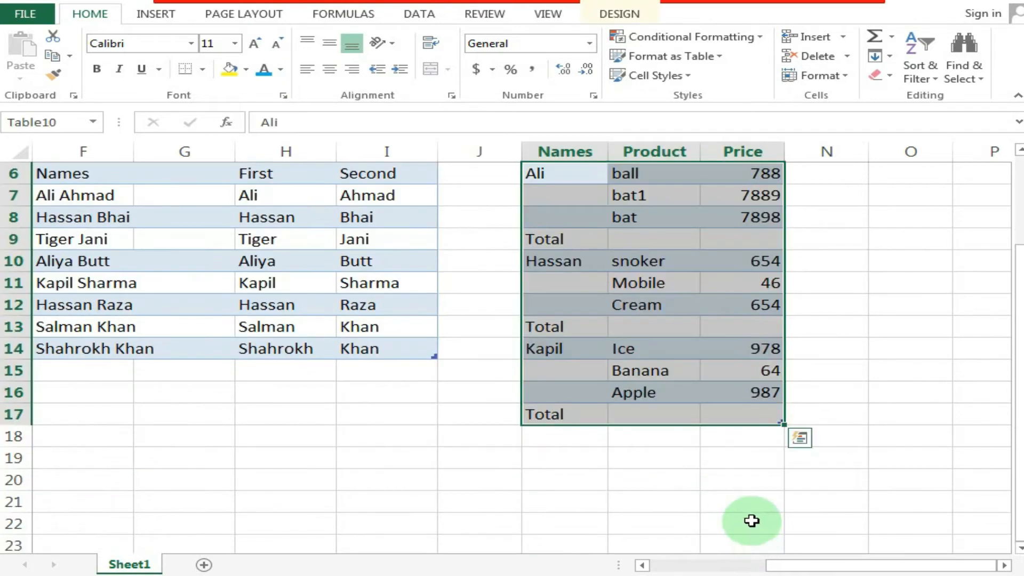
scroll(746, 506, up, 2)
click(689, 319)
- Select only the blank cells within the prices M6:M17 using Go To Special with the Blanks option
drag(734, 294, 770, 524)
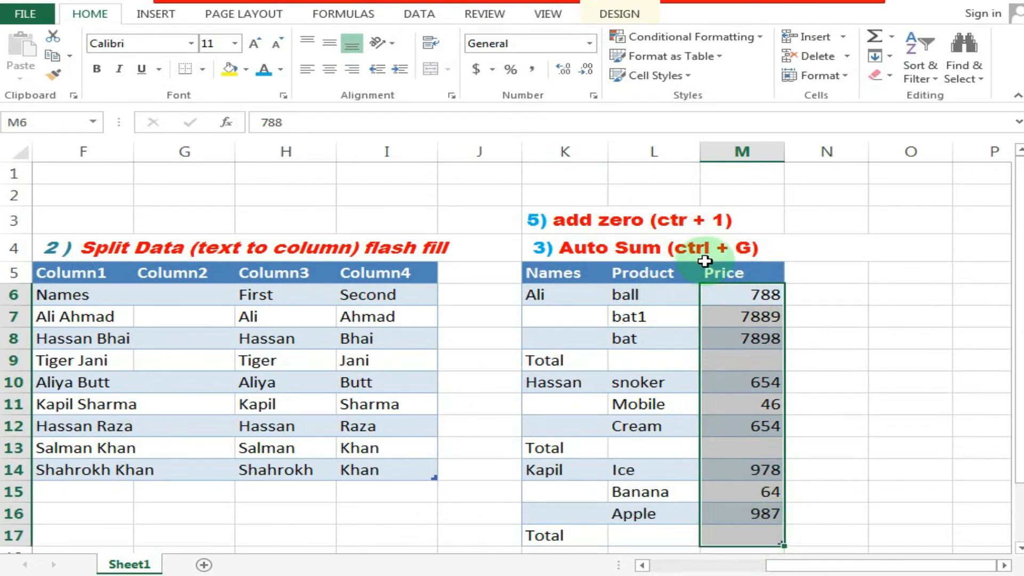
key(ctrl+g)
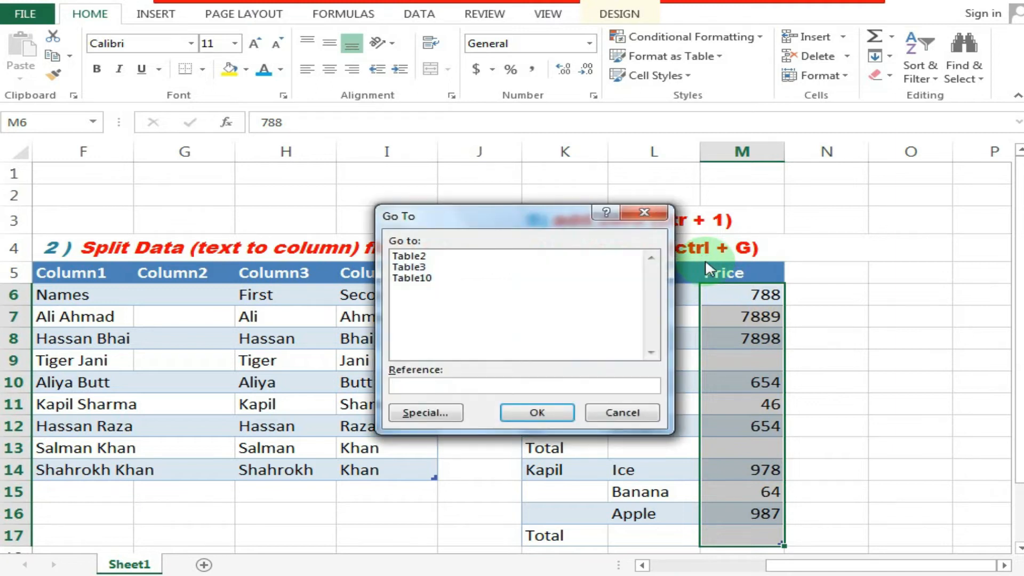
click(436, 413)
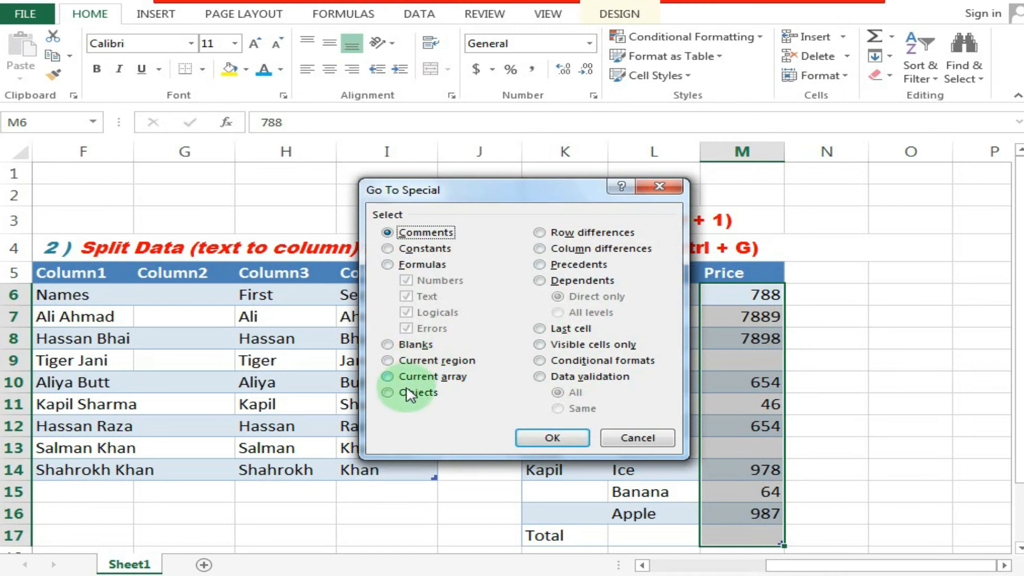
click(404, 345)
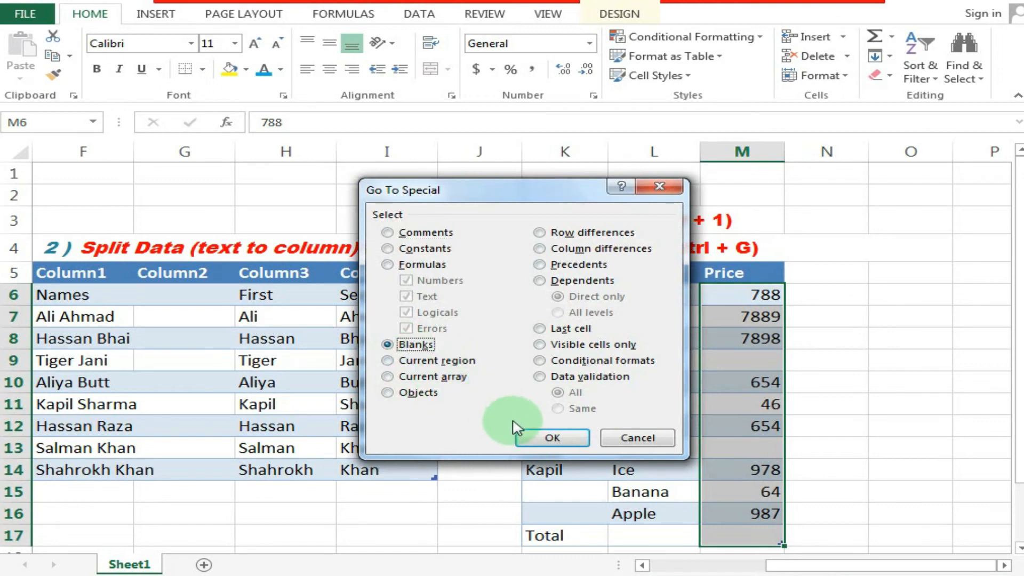
click(564, 438)
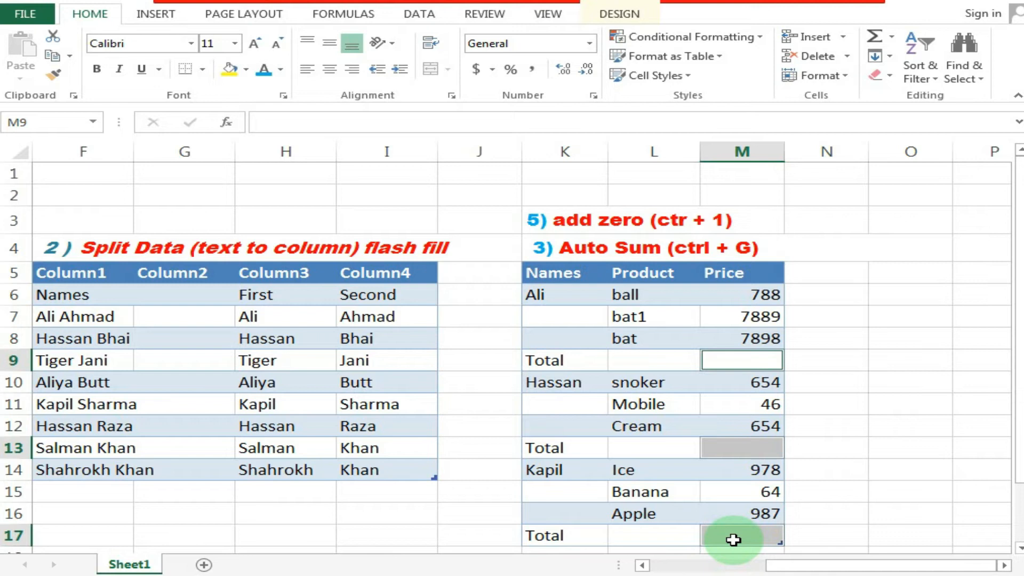
- AutoSum the blank Total cells M9, M13 and M17 and check them against the prices above
key(alt+equal)
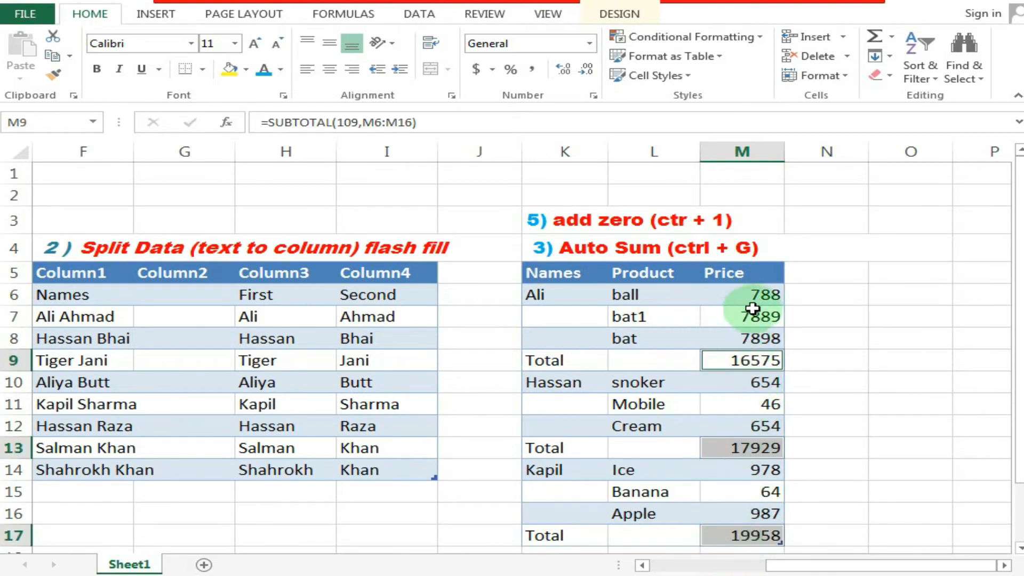
drag(742, 298, 751, 429)
click(753, 363)
drag(766, 469, 761, 518)
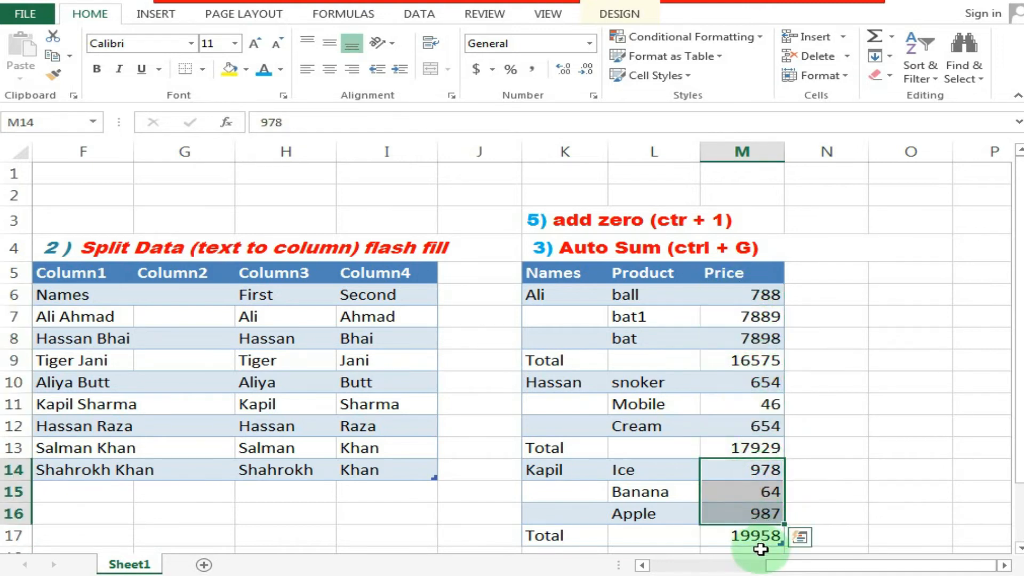
- Compare each name's products and prices with the Total cells M9, M13 and M17 of the Auto Sum table
click(757, 538)
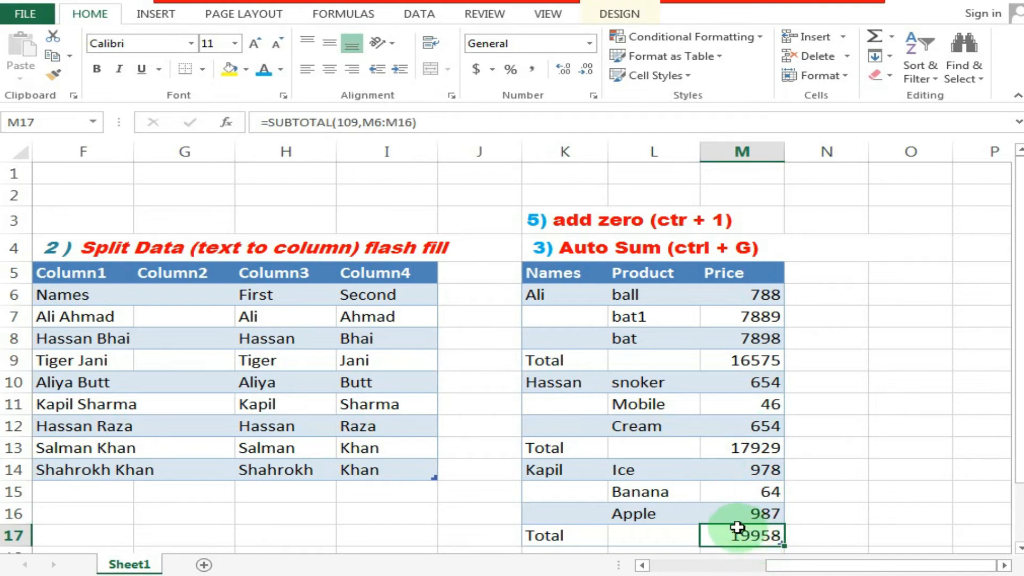
click(556, 333)
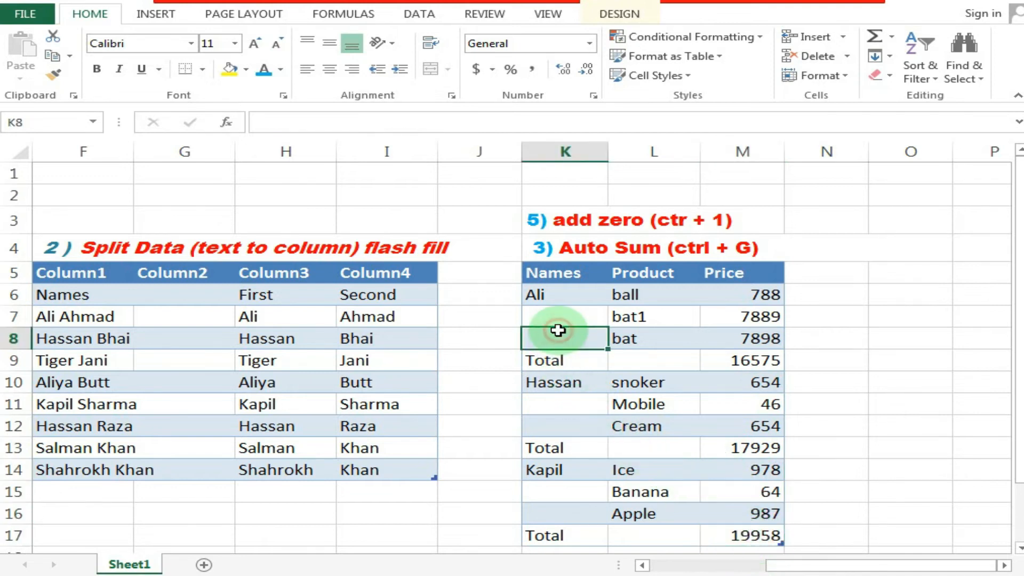
click(552, 295)
click(631, 294)
drag(634, 320, 637, 339)
drag(730, 296, 770, 341)
click(772, 362)
drag(647, 381, 651, 426)
drag(782, 382, 781, 424)
click(623, 473)
drag(626, 476, 629, 514)
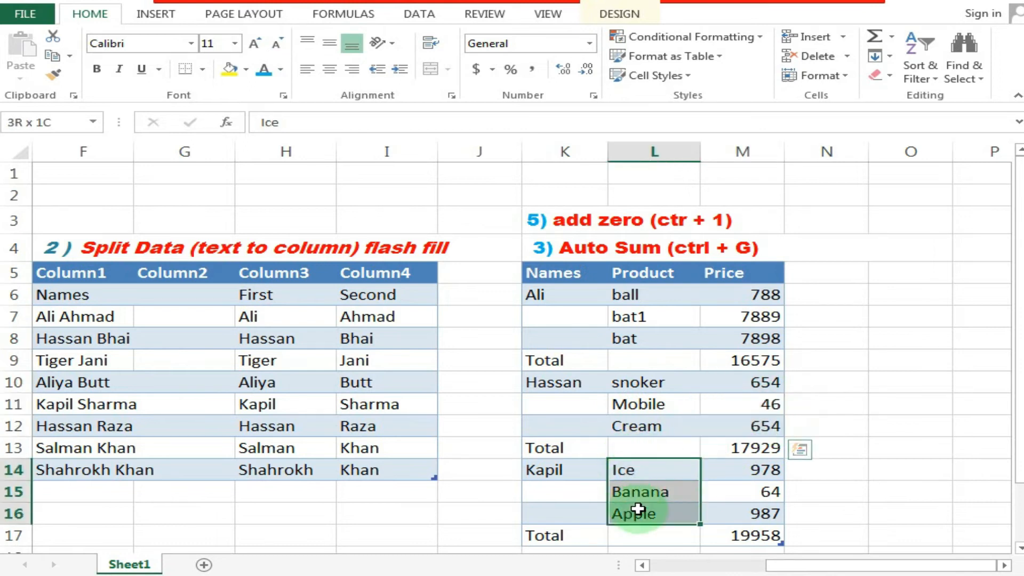
drag(770, 469, 770, 514)
click(773, 539)
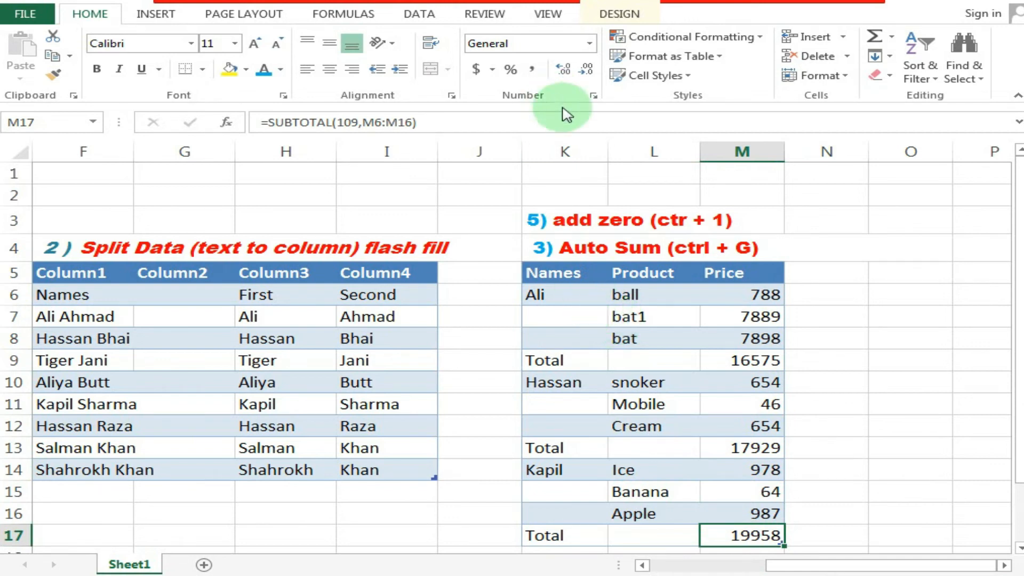
- Read the add zero heading above the table and inspect the formula in the first Total cell, M9
click(586, 218)
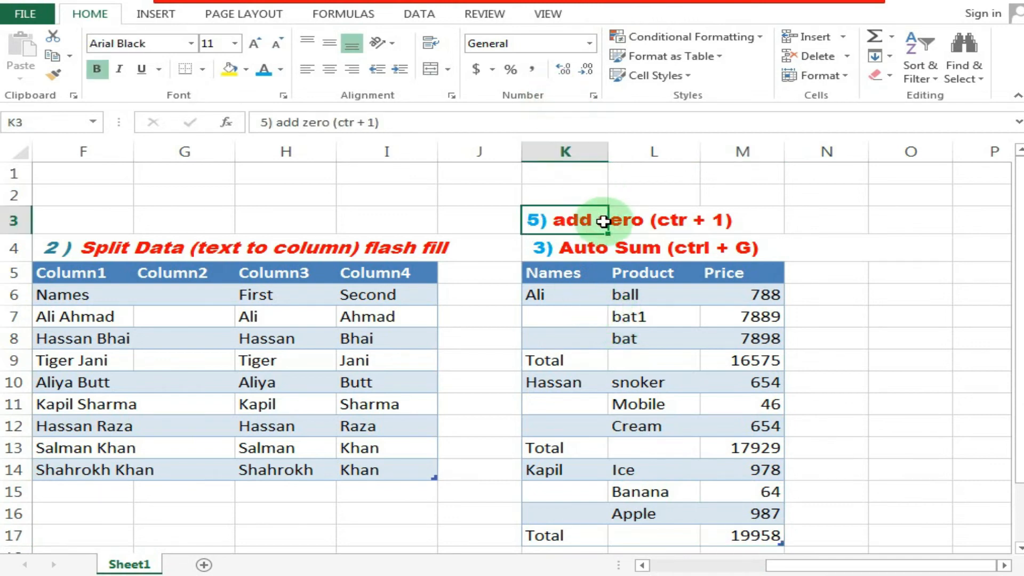
click(651, 225)
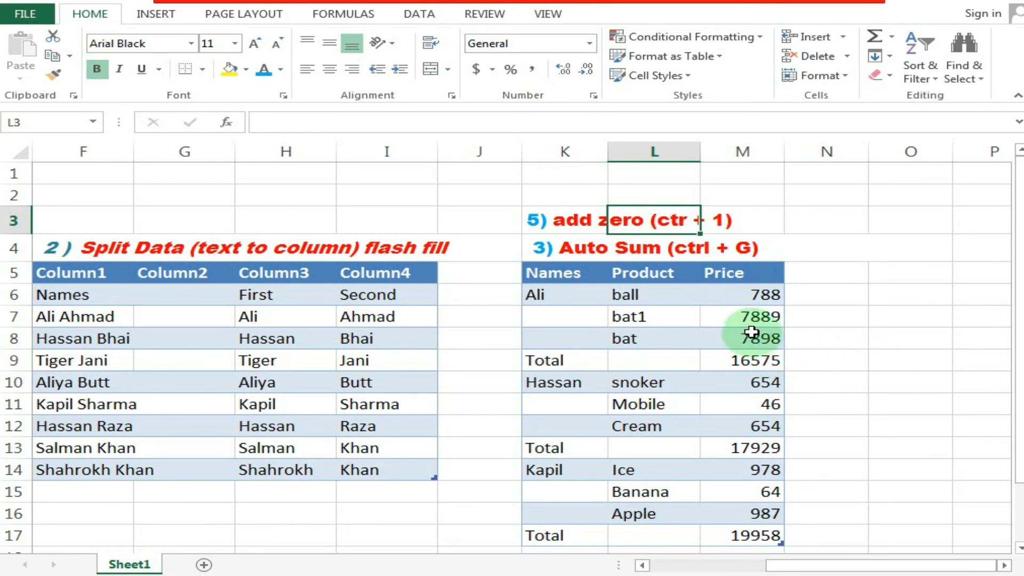
click(766, 538)
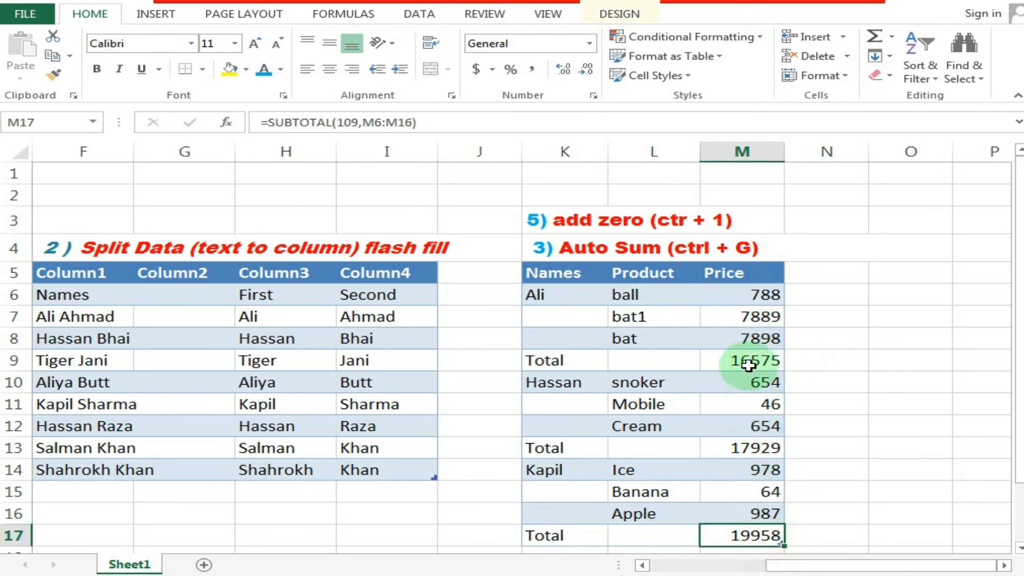
click(779, 367)
double_click(779, 367)
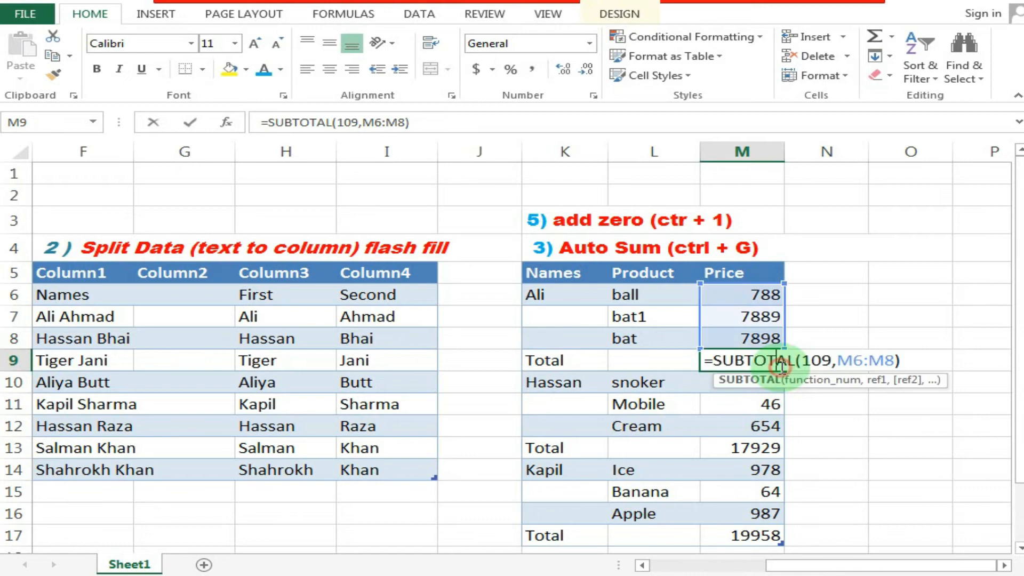
click(858, 329)
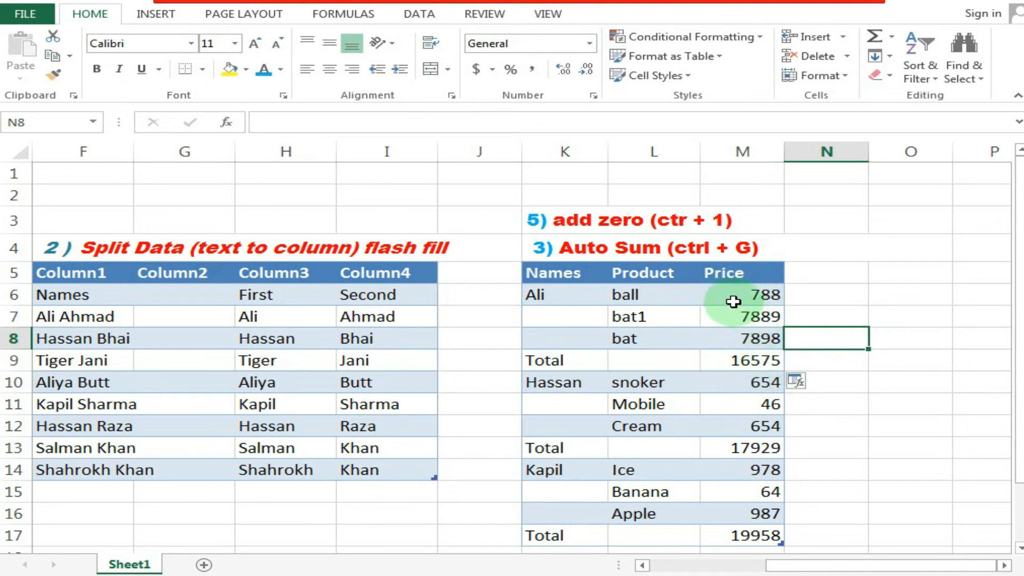
- Apply the custom number format 00000 to the prices and totals in M6:M17 to add leading zeros
drag(733, 295, 758, 531)
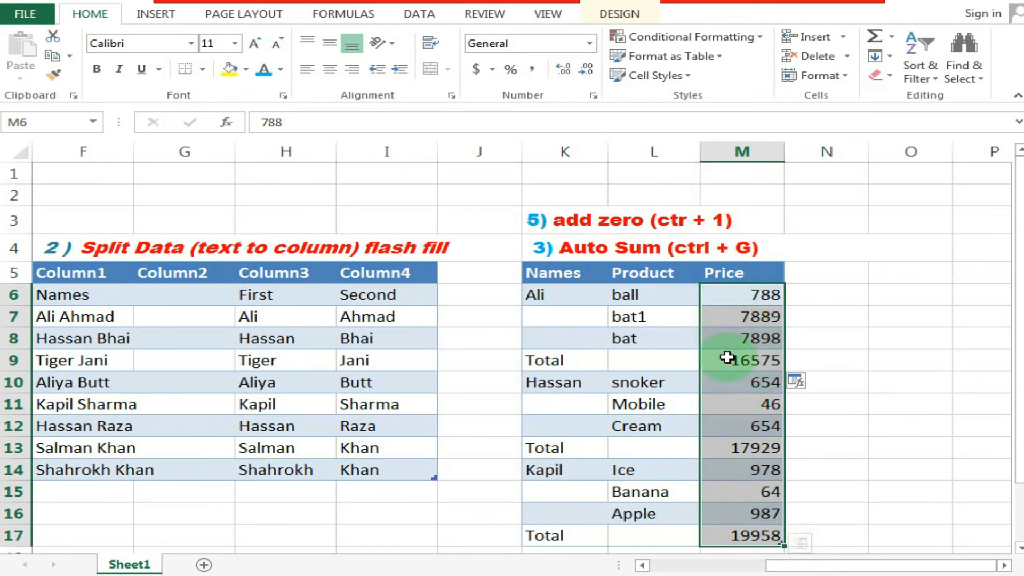
key(ctrl+1)
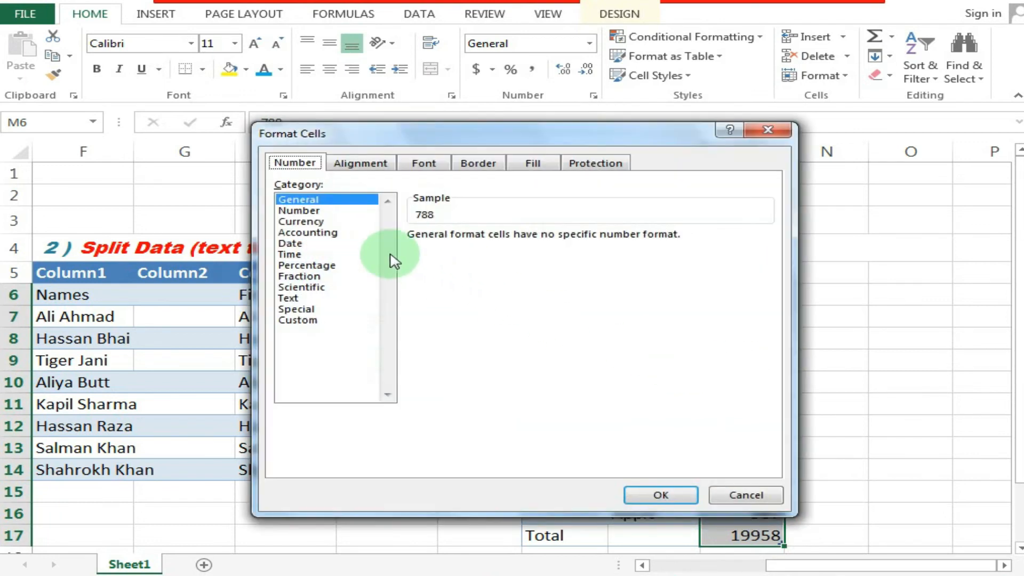
drag(269, 134, 261, 137)
click(288, 323)
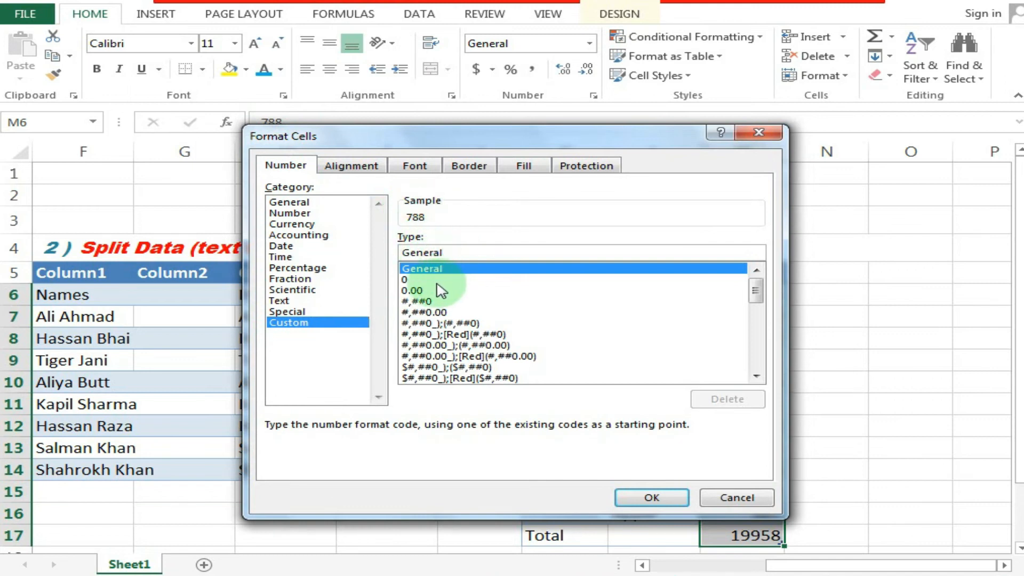
click(417, 253)
drag(432, 255, 400, 257)
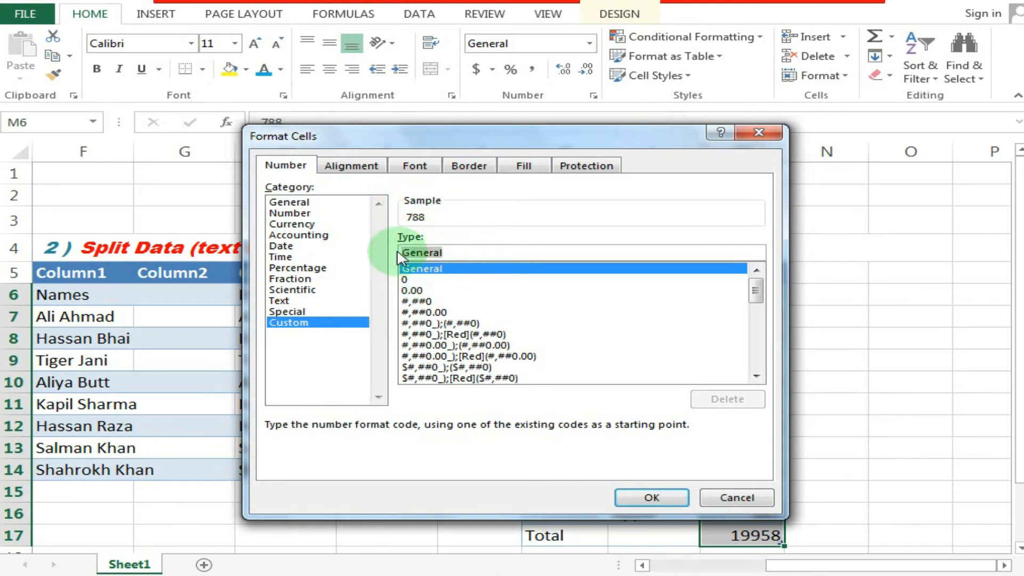
key(BackSpace)
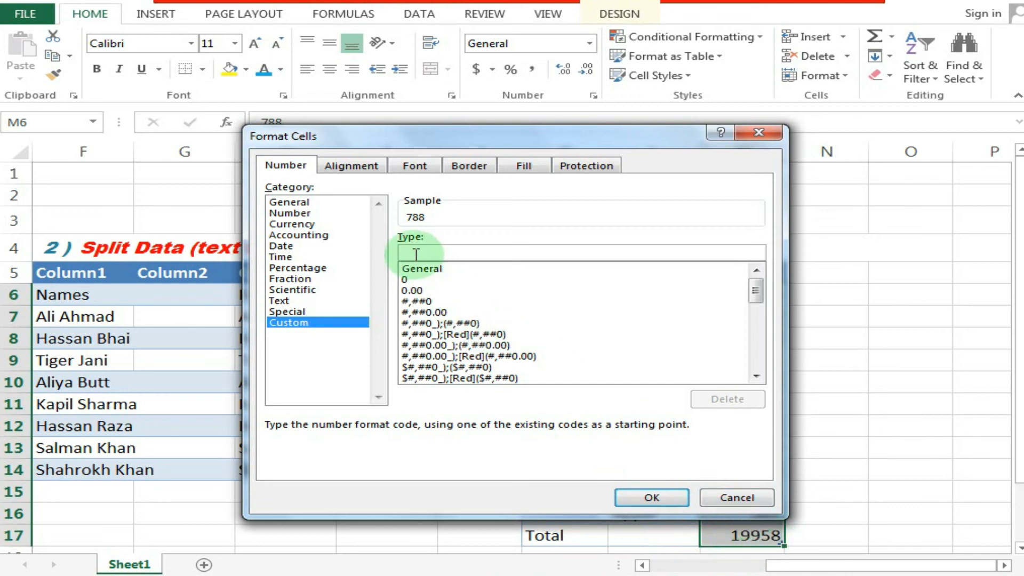
text(00000)
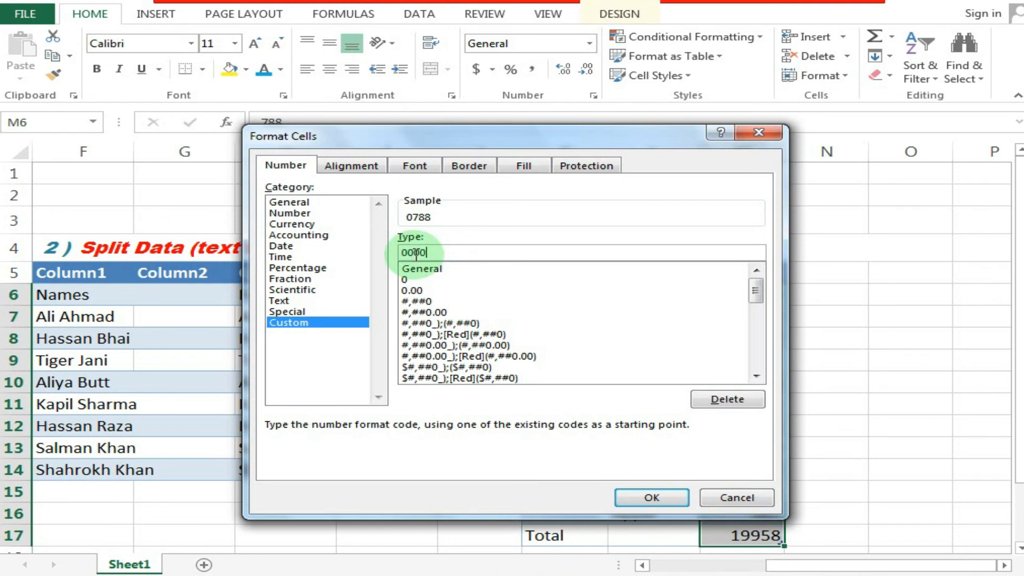
click(654, 497)
click(830, 443)
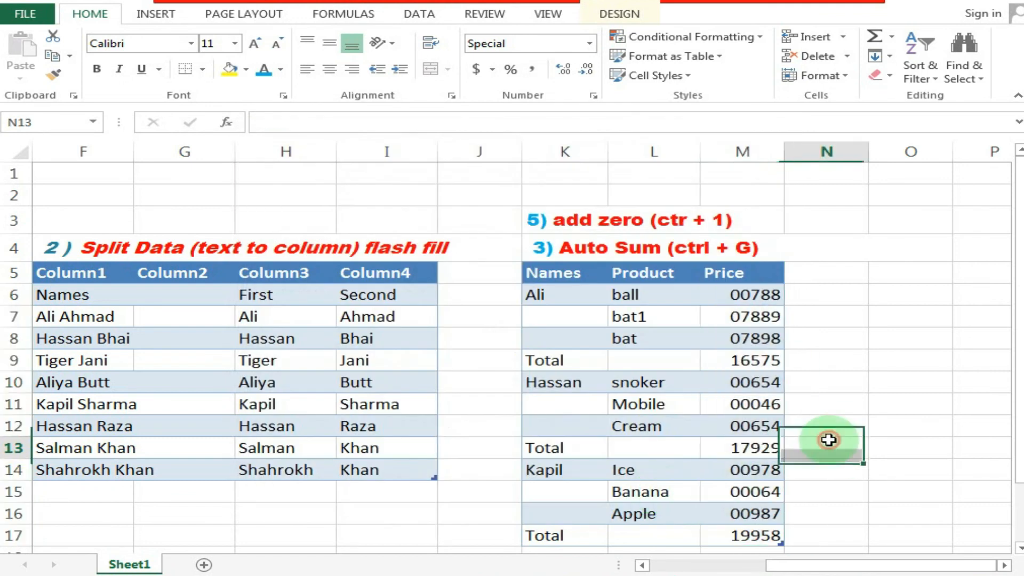
- Inspect the stored value of the zero-padded price in M6 and the formulas in Total cells M17 and M13
click(753, 294)
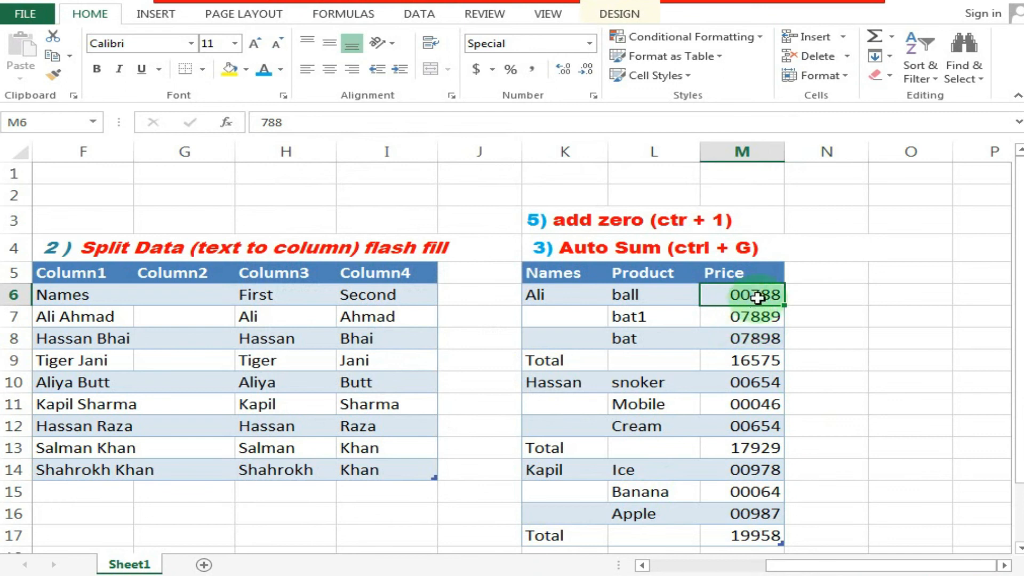
click(740, 294)
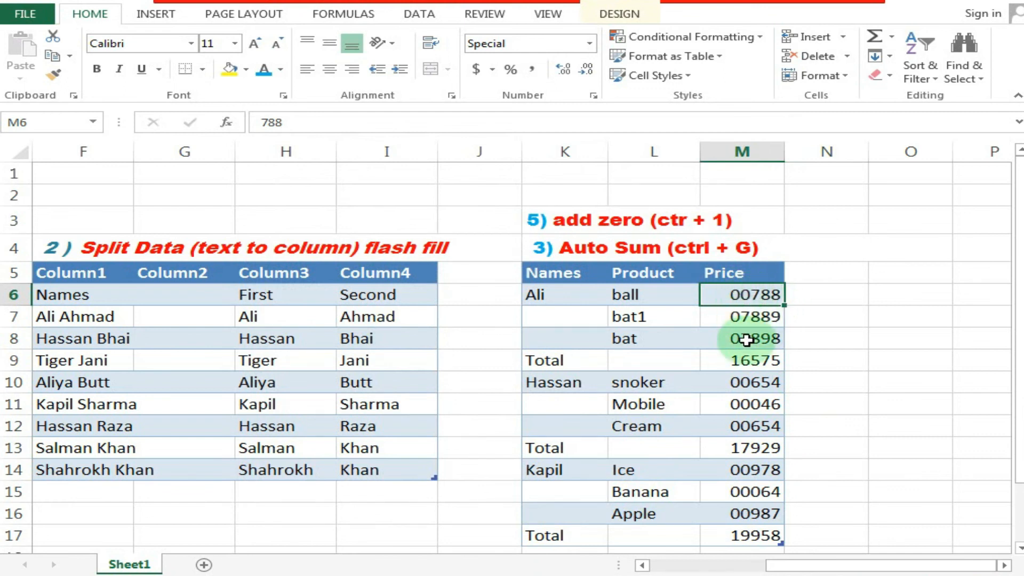
click(766, 547)
double_click(766, 535)
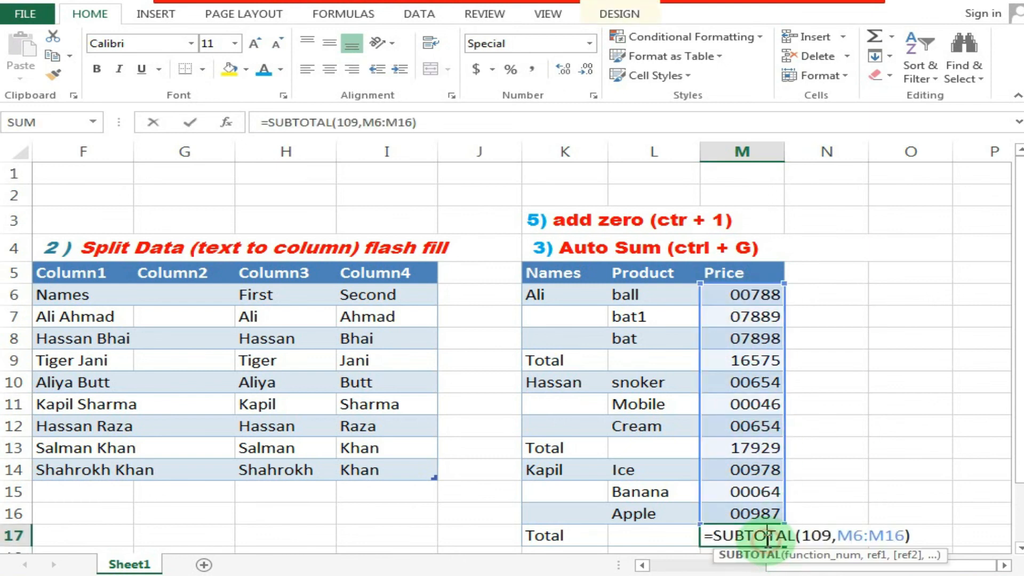
click(835, 489)
click(747, 462)
click(754, 448)
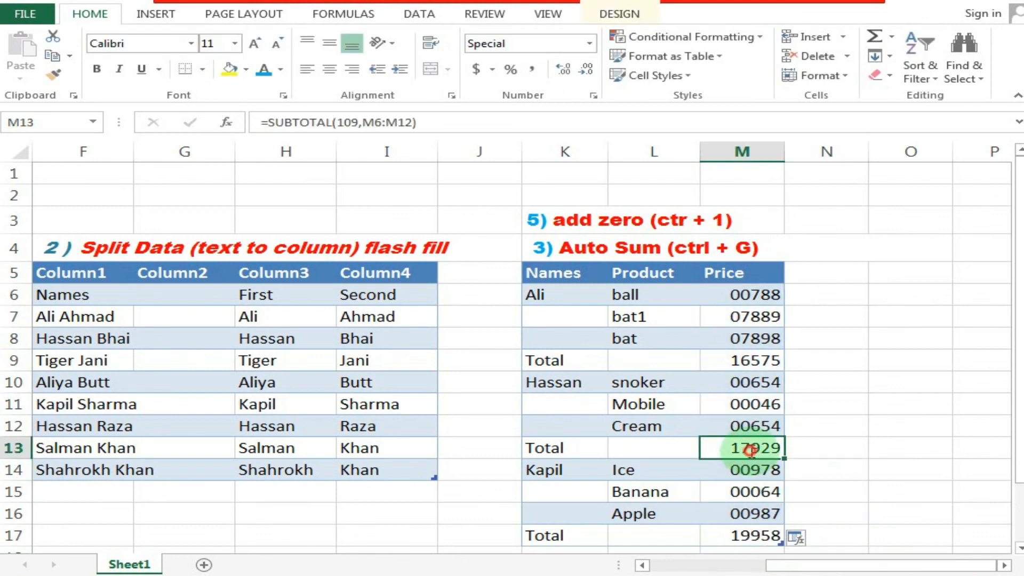
double_click(754, 447)
- Change the Cream price in M12 to 54
click(756, 426)
double_click(762, 429)
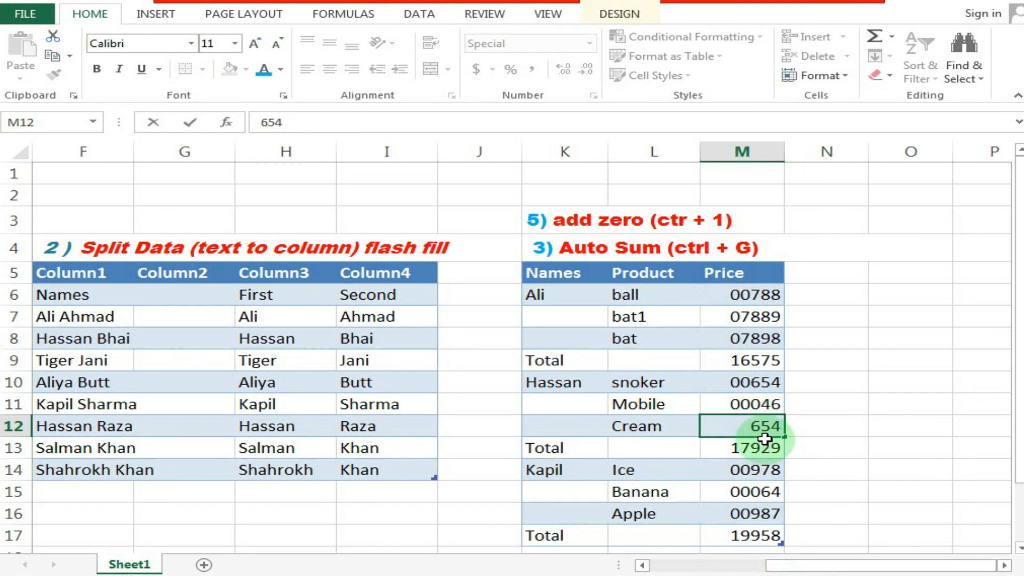
click(816, 440)
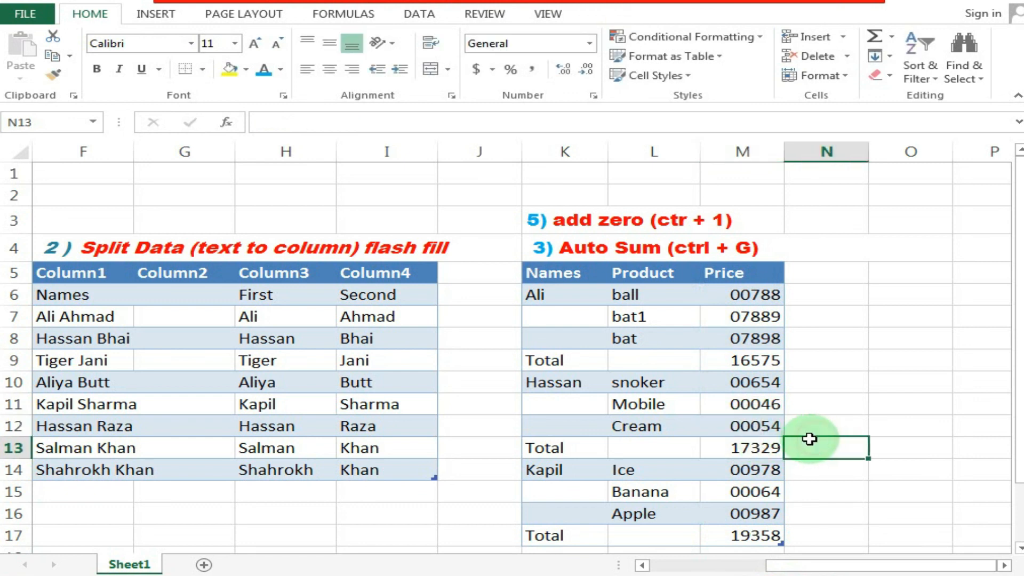
- Change the Cream price in M12 to 89554 and check it against the Total below
click(752, 431)
double_click(752, 431)
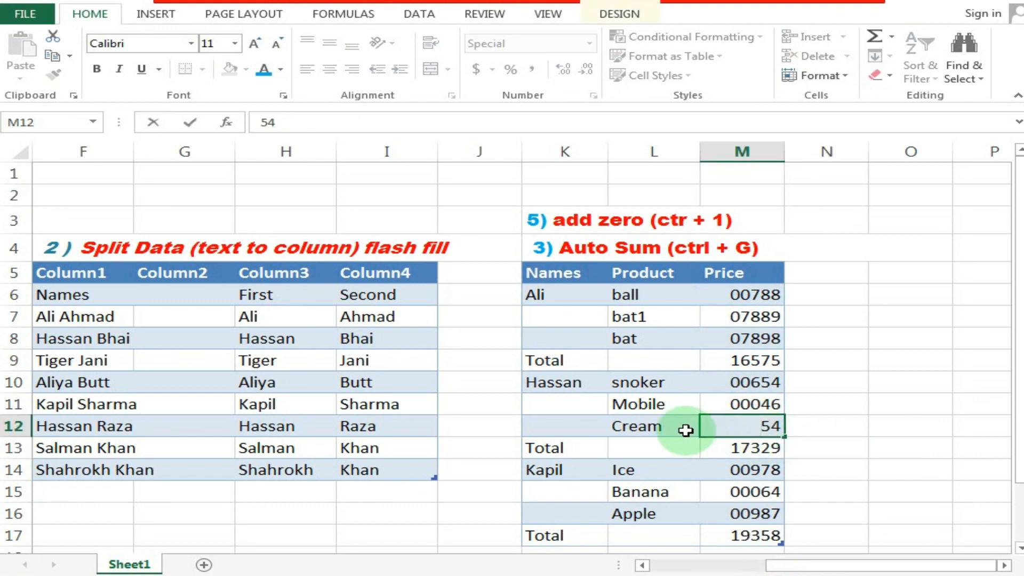
text(895)
click(814, 430)
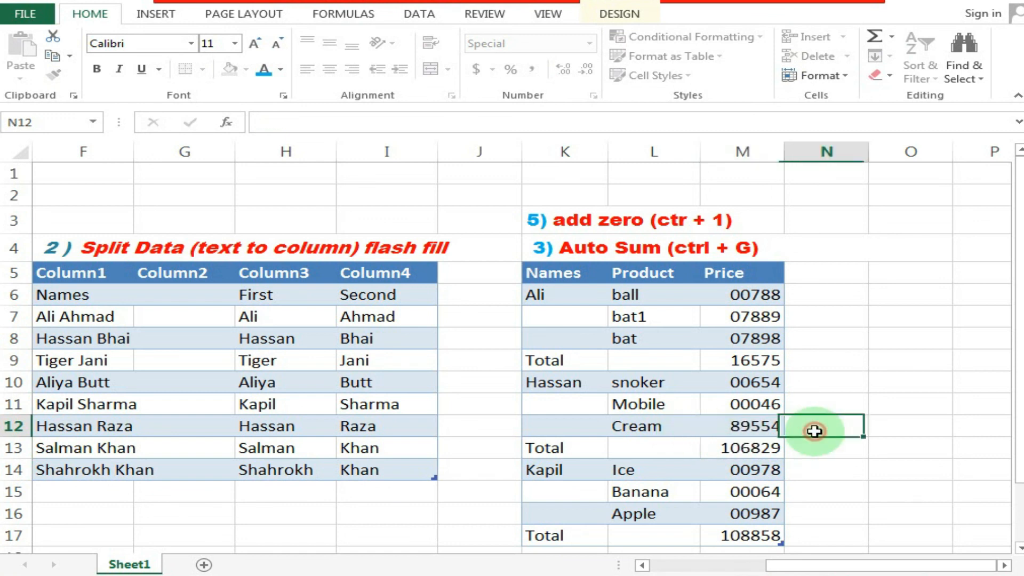
click(746, 429)
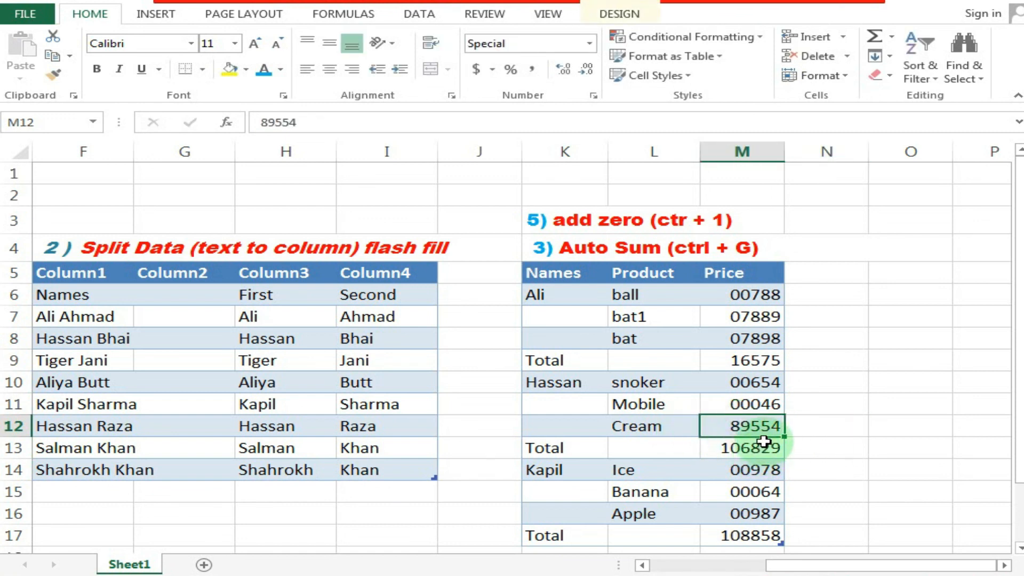